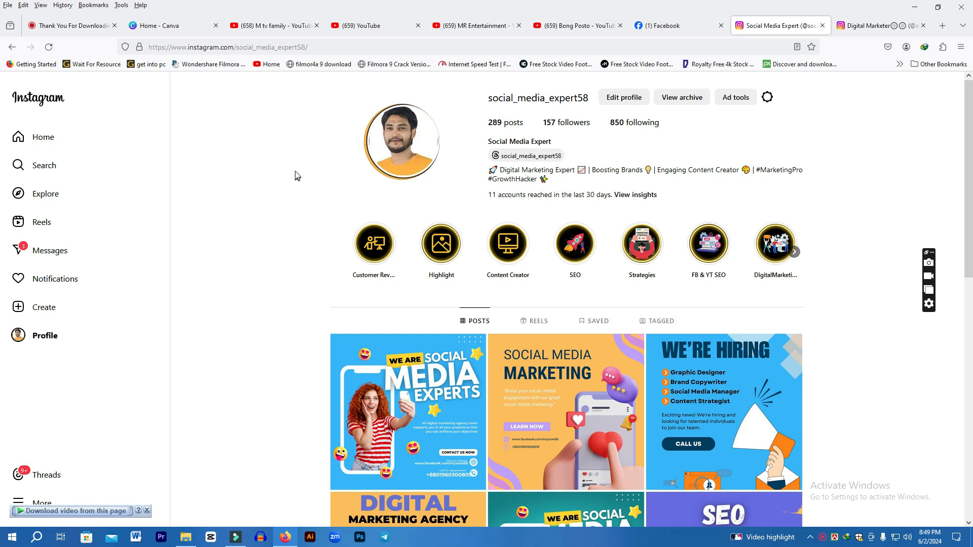
# Browse the open YouTube, Facebook and Instagram tabs to examine how channel and page profile logos look
pyautogui.click(178, 26)
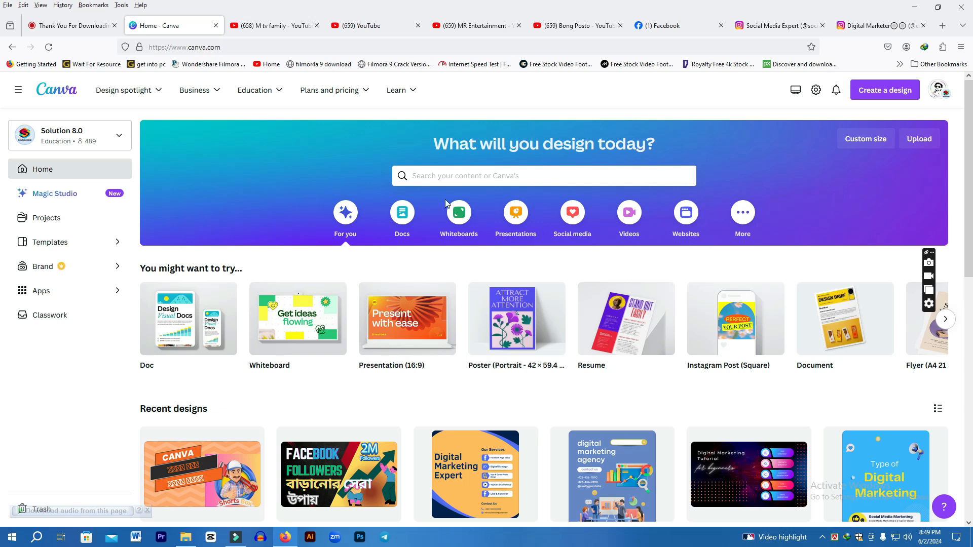
pyautogui.click(266, 25)
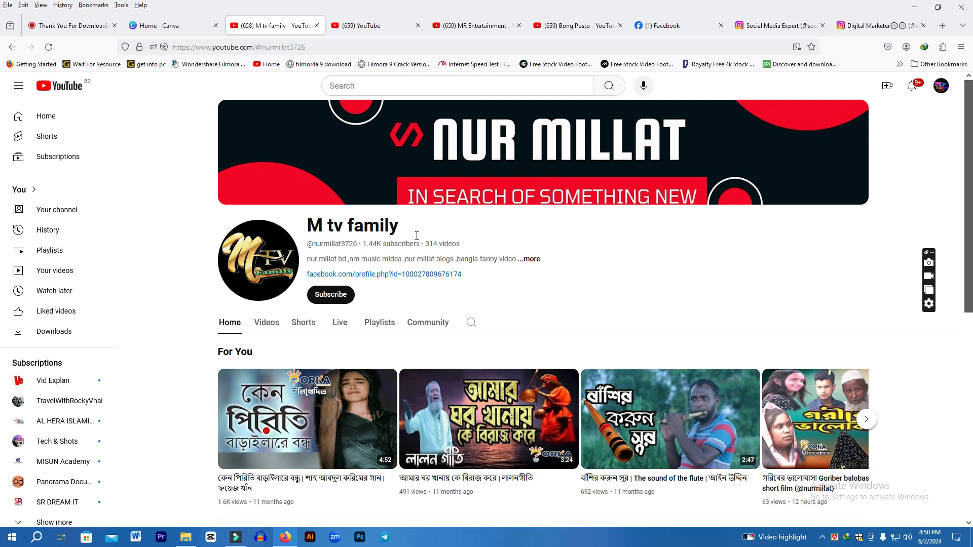
pyautogui.click(664, 26)
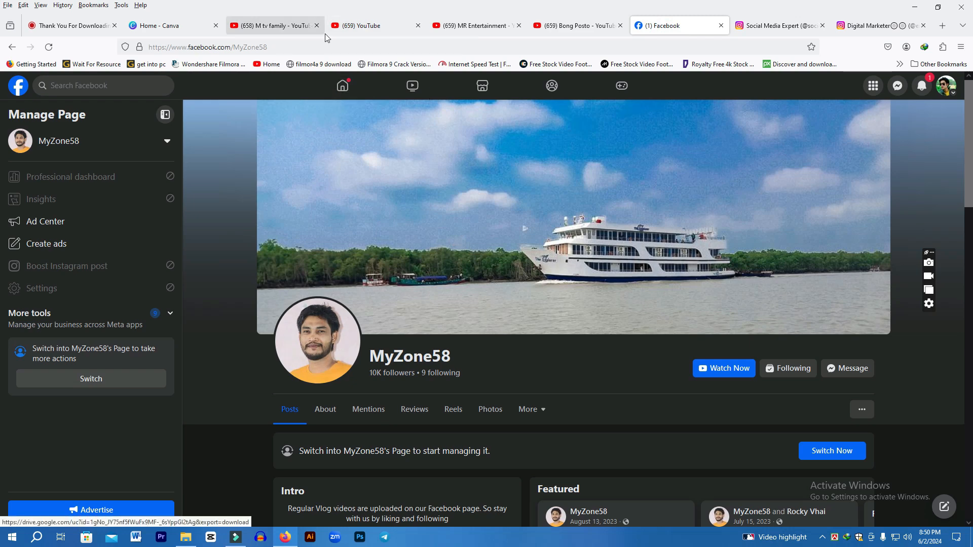
pyautogui.click(368, 28)
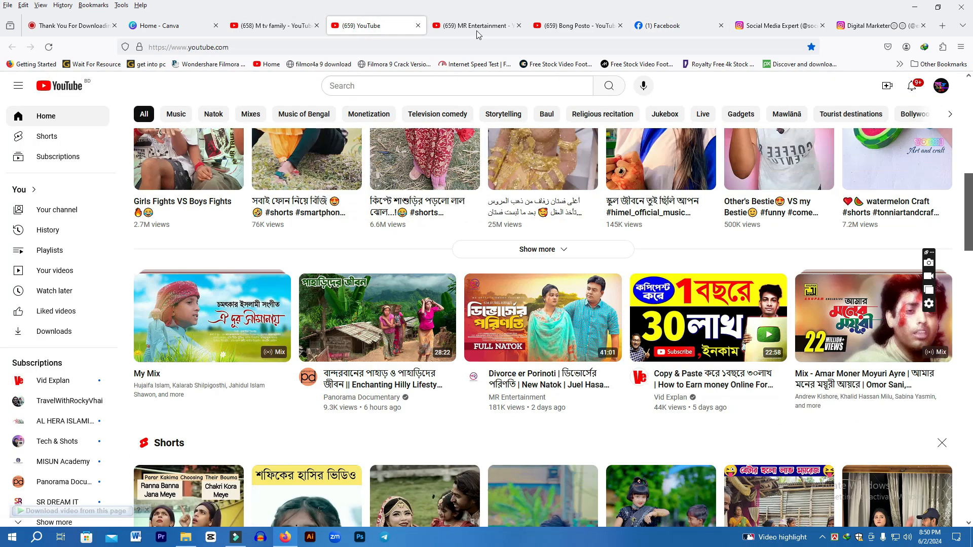
pyautogui.click(477, 28)
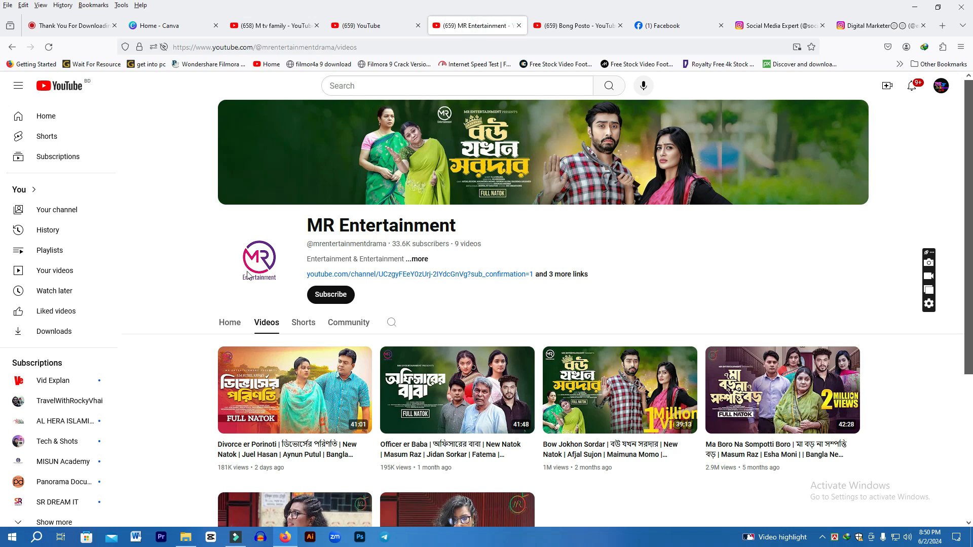
pyautogui.click(575, 27)
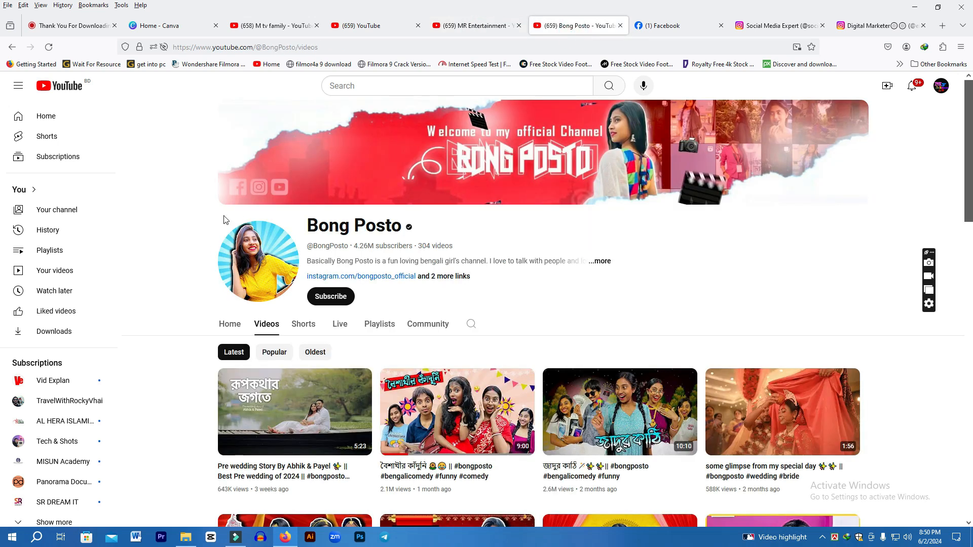
pyautogui.click(754, 28)
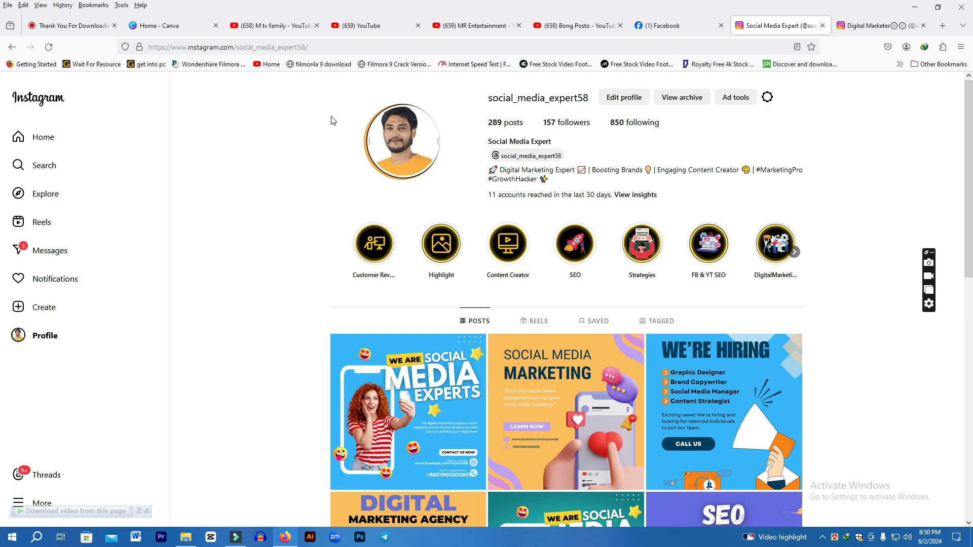
pyautogui.click(356, 28)
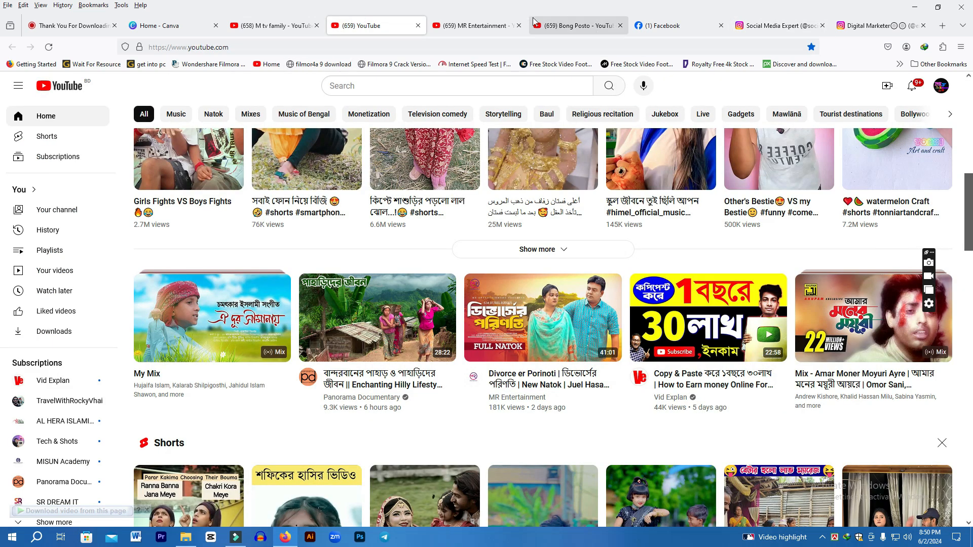
pyautogui.click(507, 26)
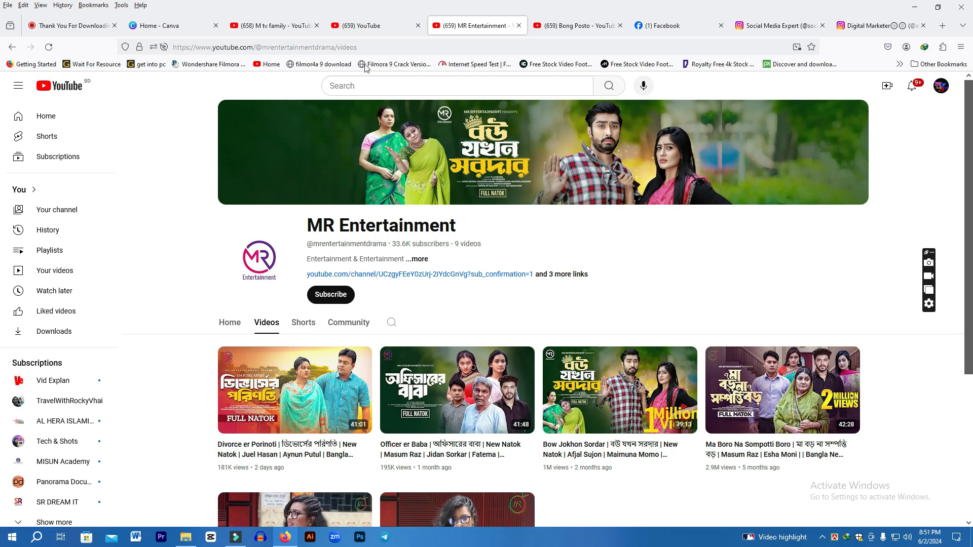
pyautogui.click(654, 28)
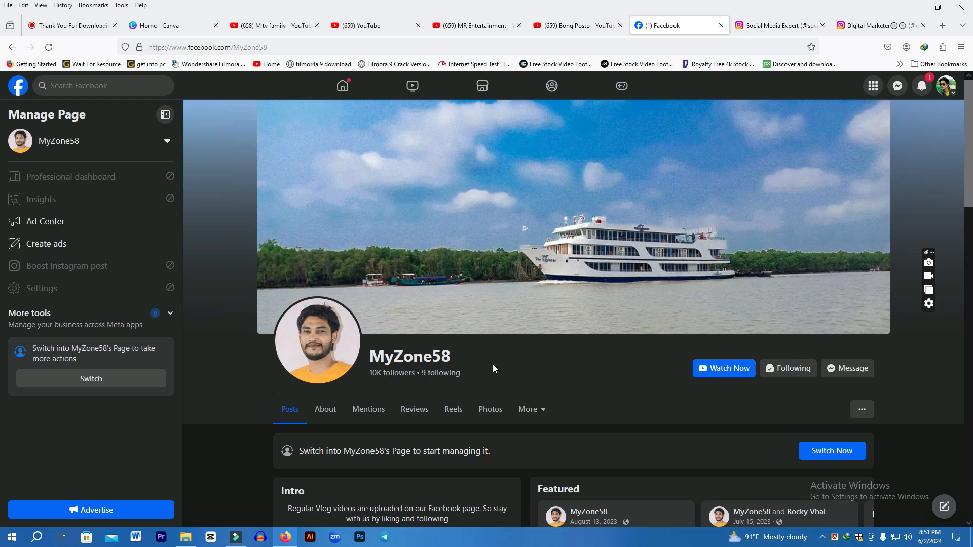
pyautogui.scroll(-1, 493, 364)
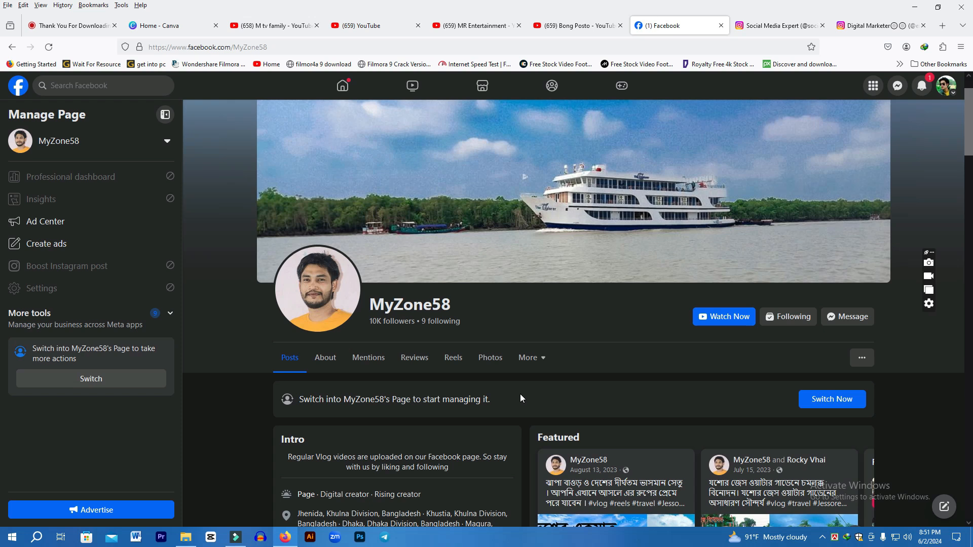
pyautogui.scroll(2, 510, 393)
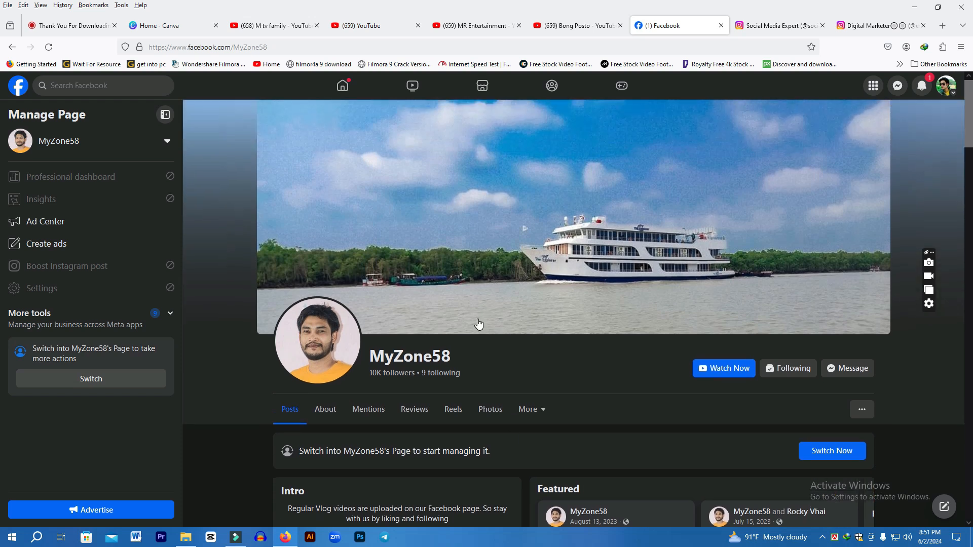
# Switch to the Canva home page and search templates for youtube logo
pyautogui.click(170, 28)
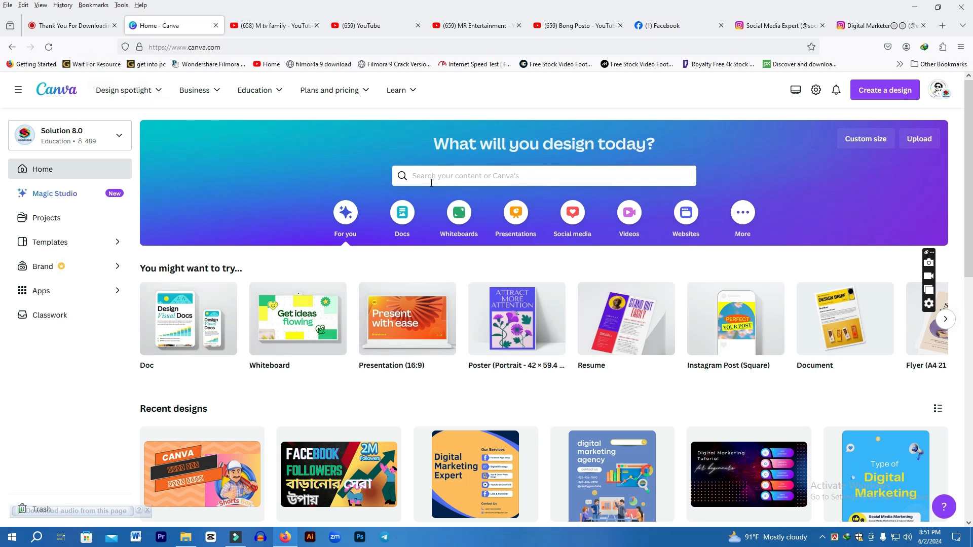
pyautogui.click(495, 176)
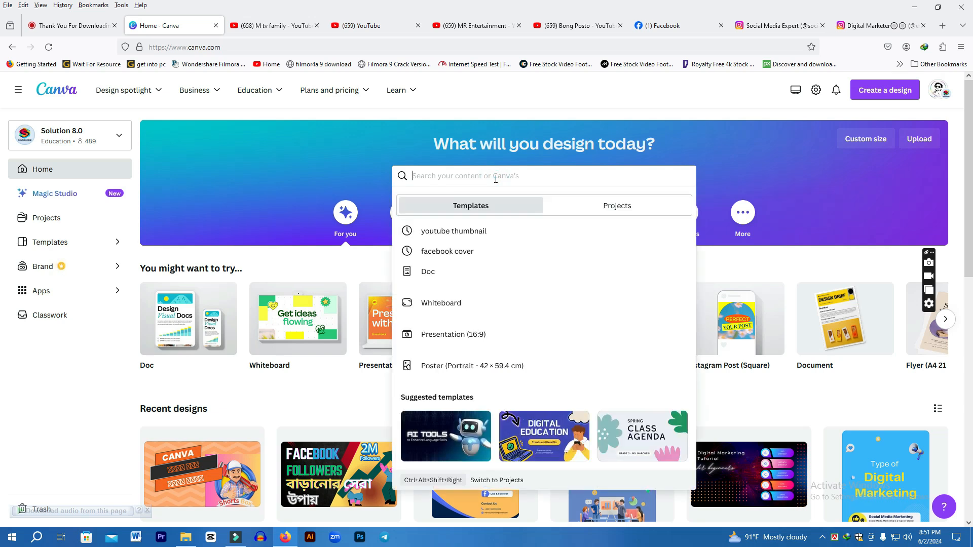
pyautogui.write('yo')
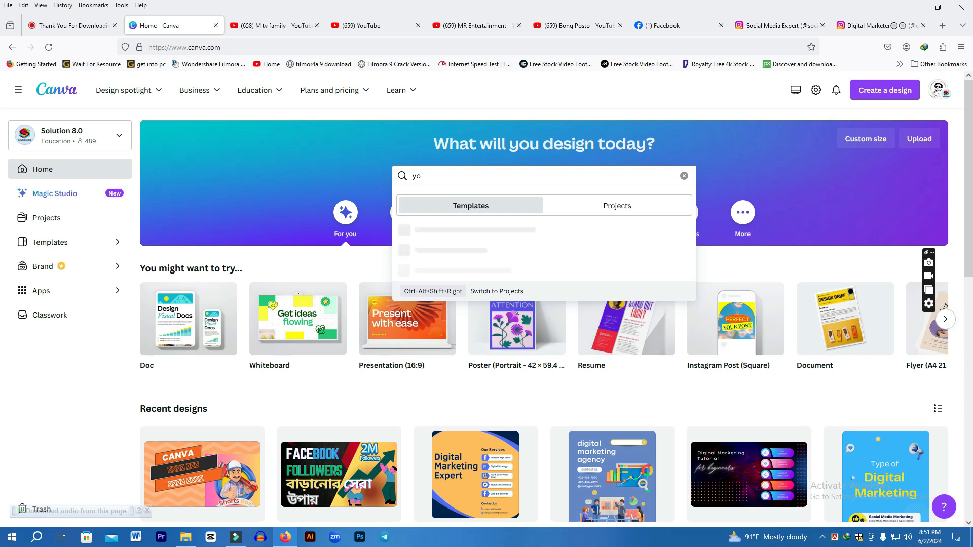
pyautogui.write('utube logo')
pyautogui.press('Return')
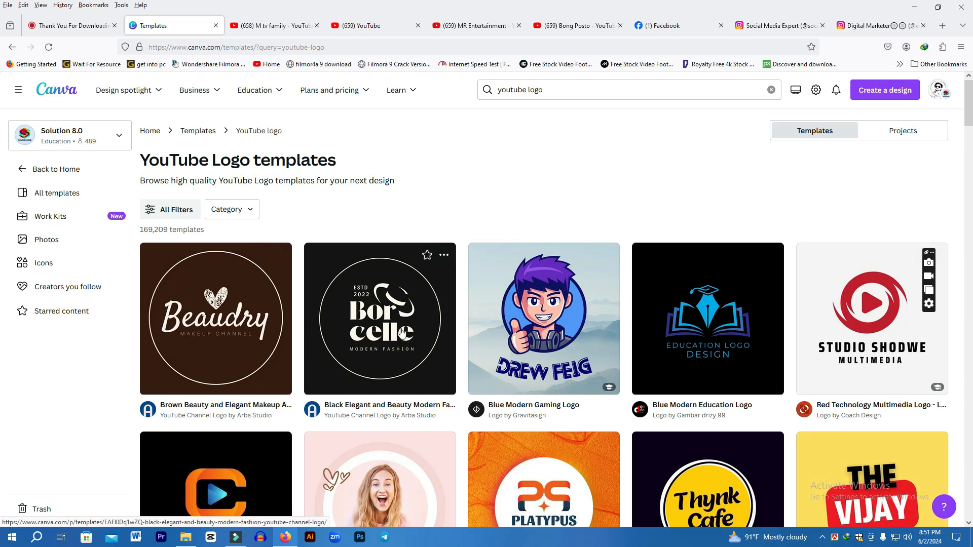
# Browse the YouTube logo templates and open Colorful Modern Stream C Free Logo for customizing
pyautogui.scroll(-5, 402, 332)
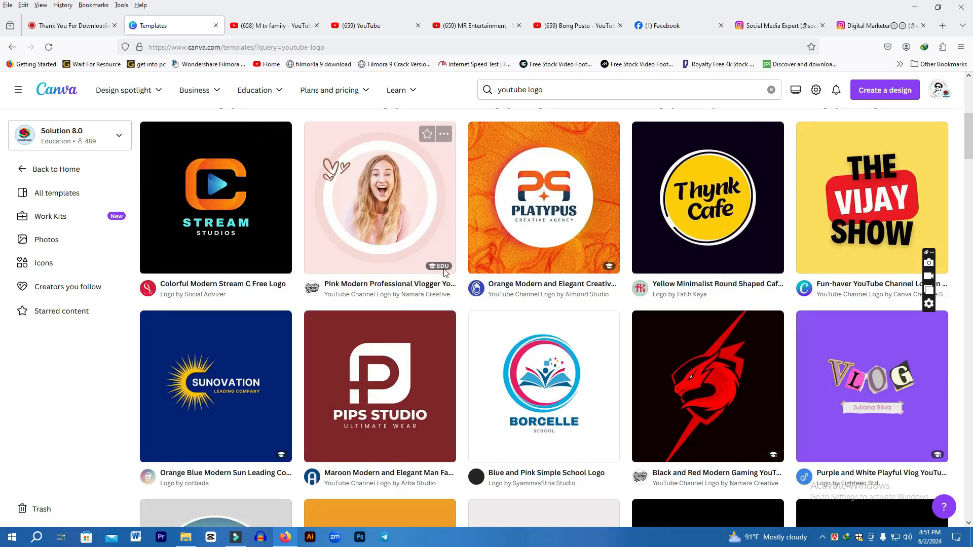
pyautogui.scroll(-3, 495, 286)
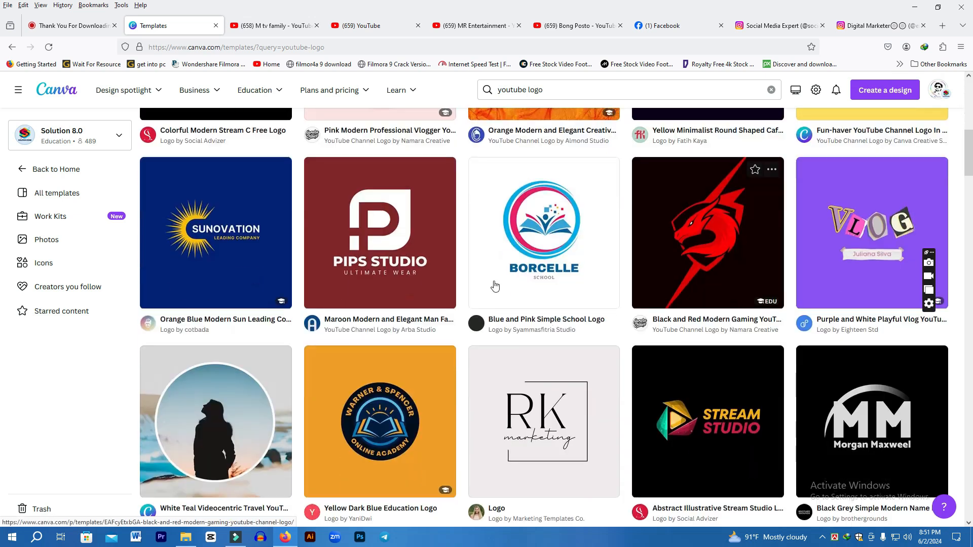
pyautogui.scroll(-3, 711, 302)
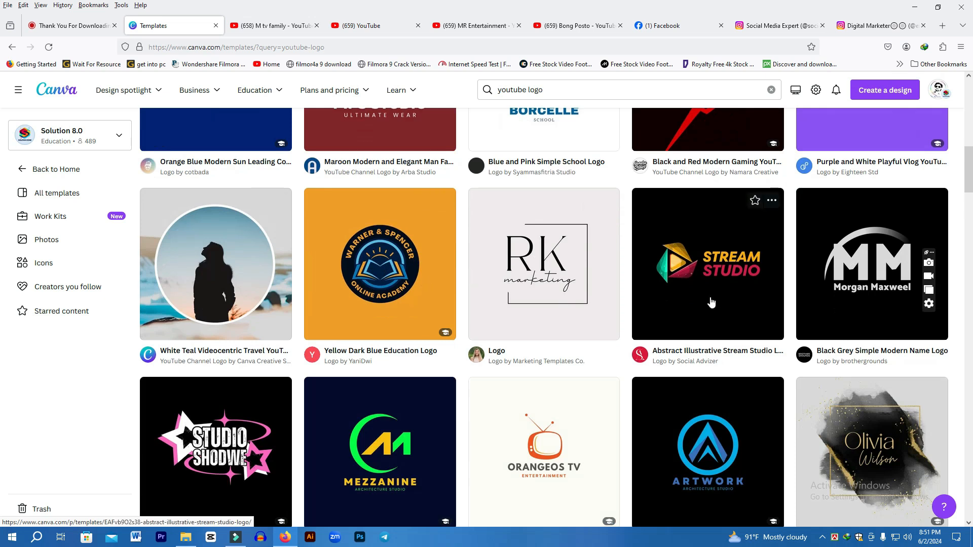
pyautogui.scroll(-1, 711, 302)
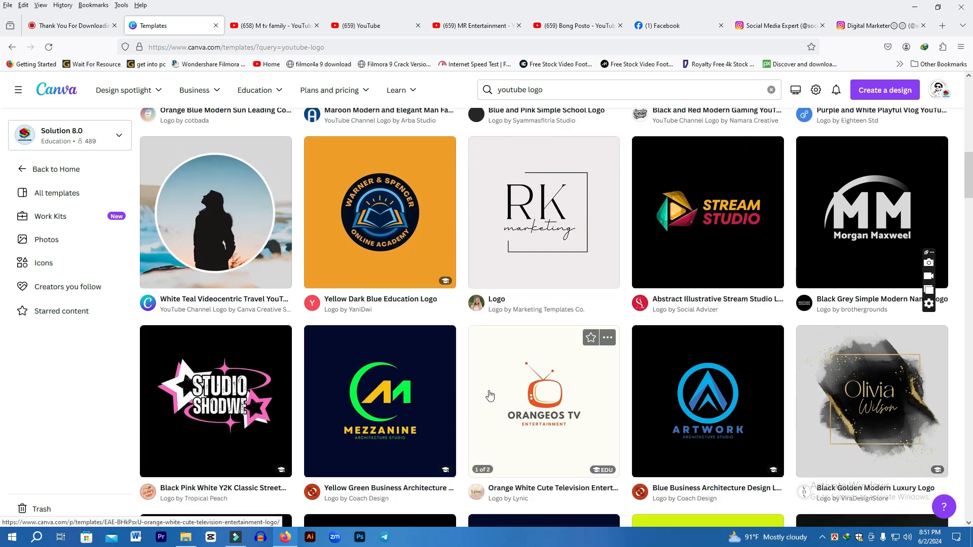
pyautogui.scroll(-3, 489, 395)
pyautogui.scroll(-1, 400, 399)
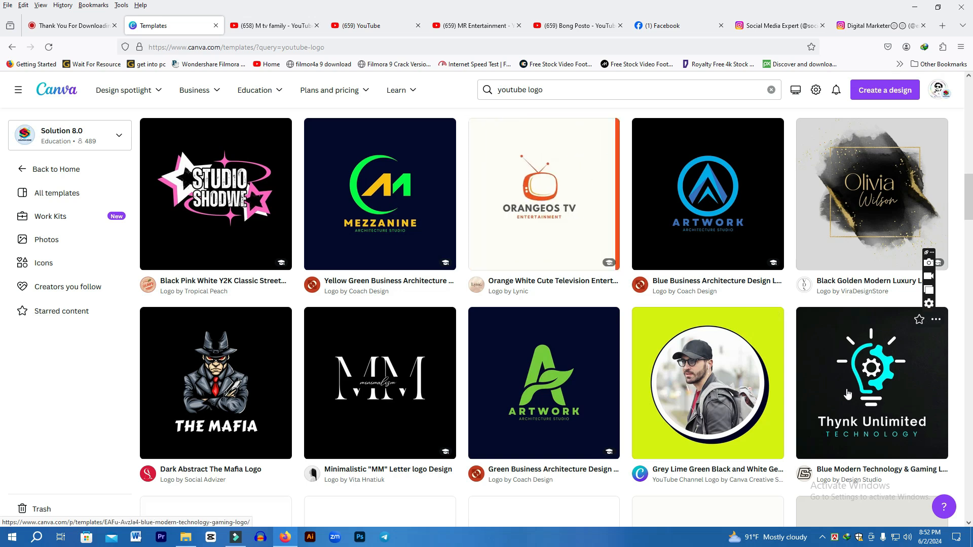
pyautogui.scroll(-1, 847, 394)
pyautogui.scroll(-3, 586, 363)
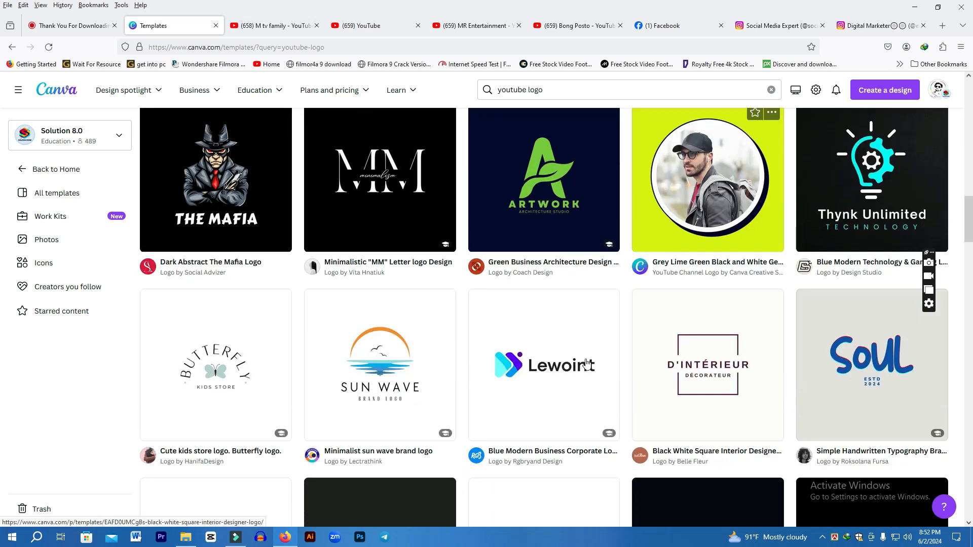
pyautogui.scroll(10, 587, 363)
pyautogui.scroll(11, 336, 391)
pyautogui.scroll(-3, 333, 386)
pyautogui.click(228, 374)
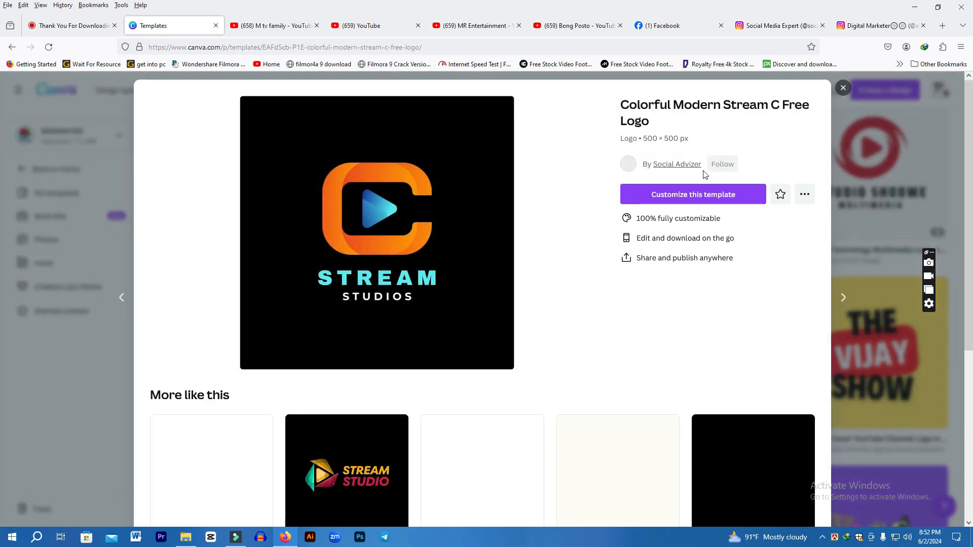
pyautogui.click(719, 198)
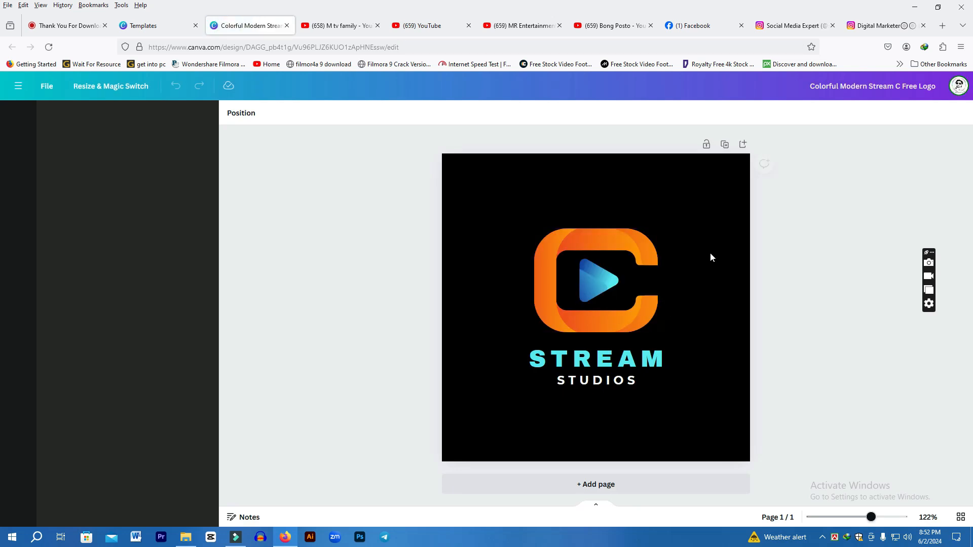
# Change the logo background colour to purple
pyautogui.click(709, 257)
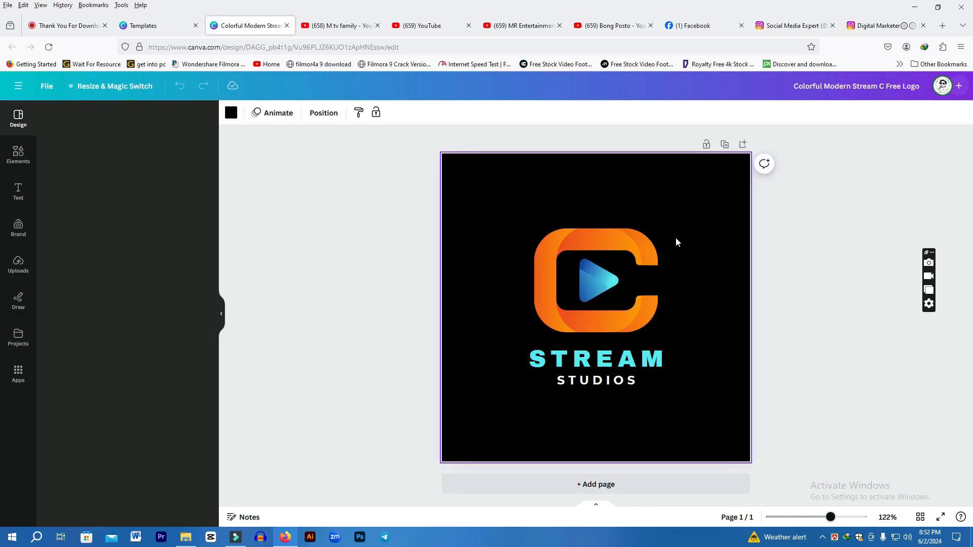
pyautogui.click(229, 114)
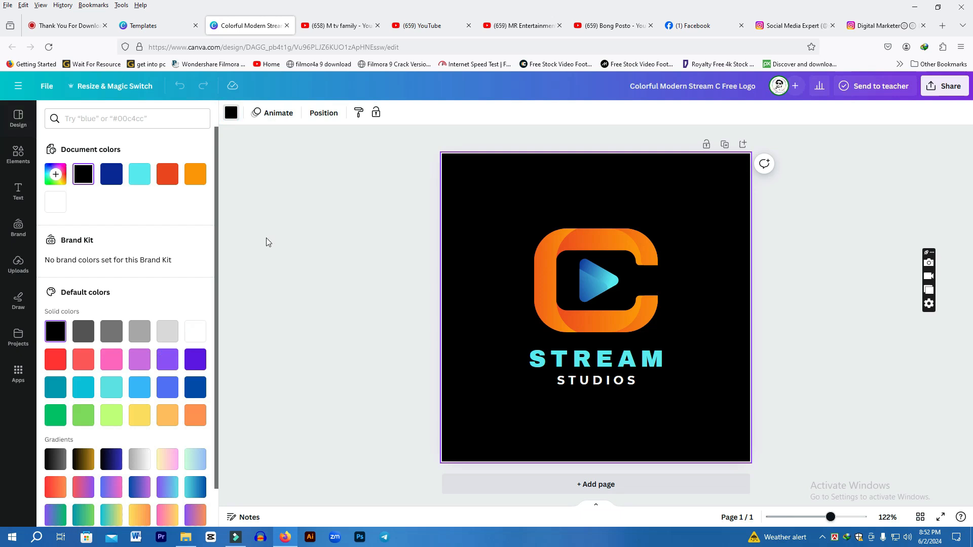
pyautogui.click(137, 358)
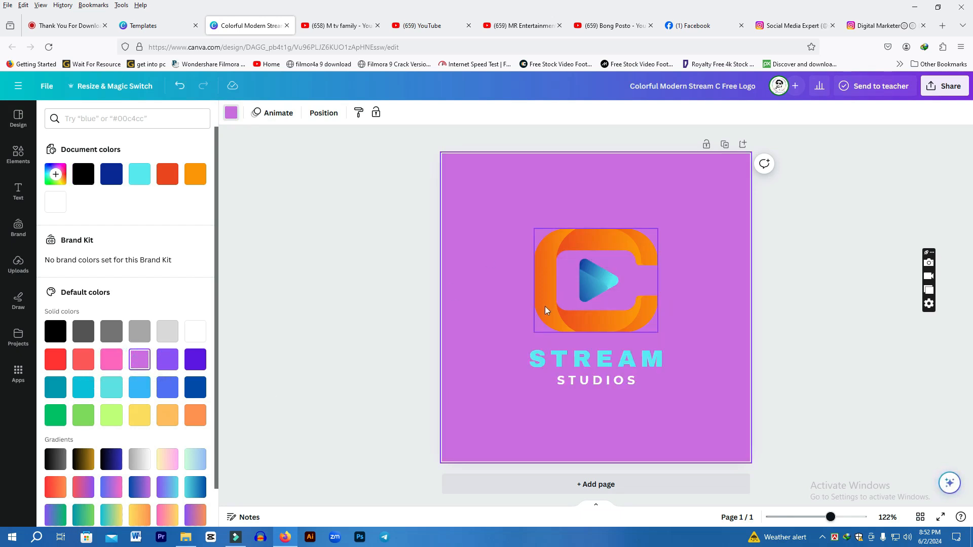
# Select the C icon graphic and inspect its colour options
pyautogui.click(617, 244)
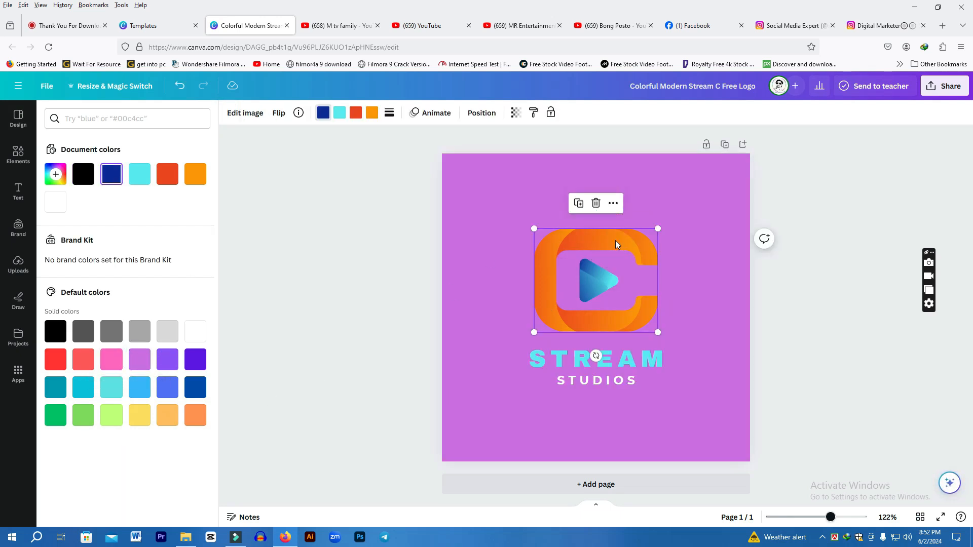
pyautogui.click(372, 112)
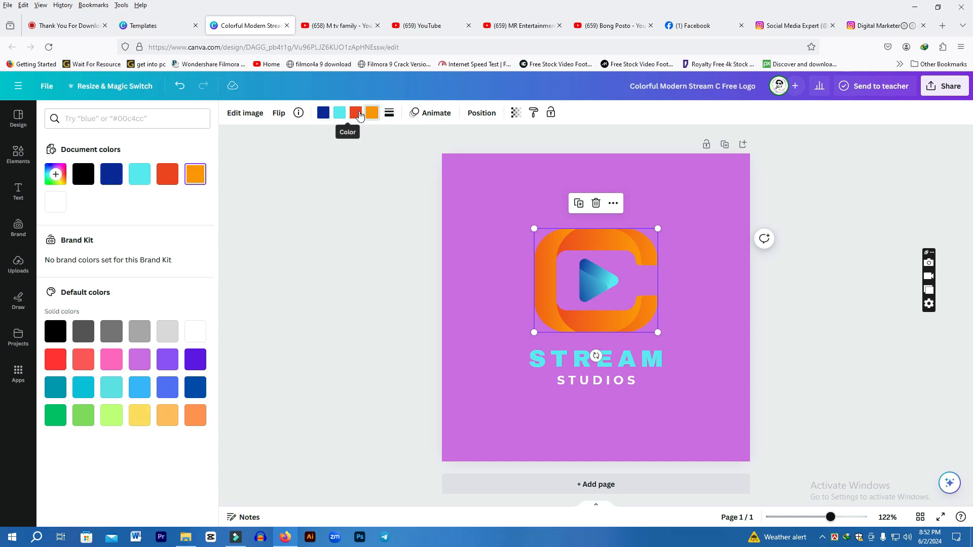
pyautogui.click(339, 112)
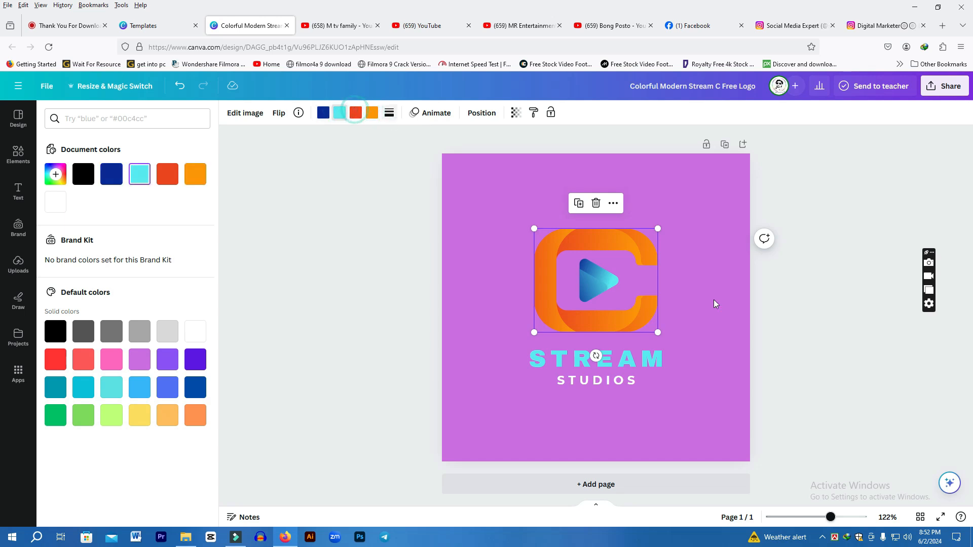
pyautogui.click(629, 251)
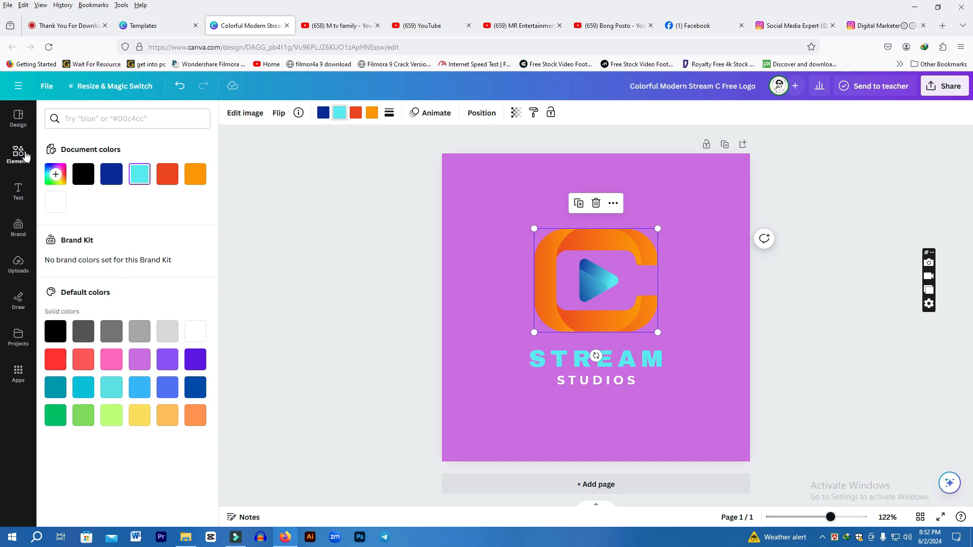
# Browse the Logo category of templates in the design panel
pyautogui.click(19, 126)
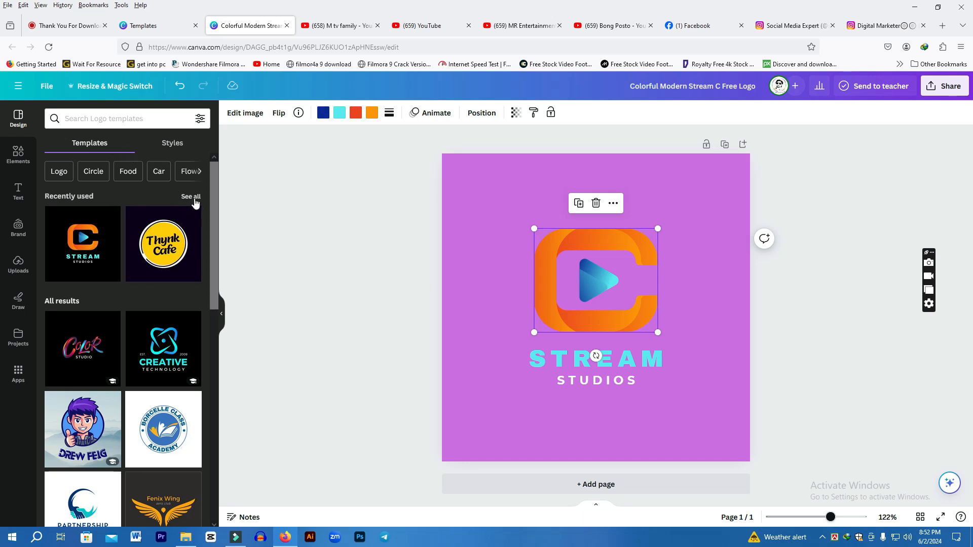
pyautogui.click(59, 171)
pyautogui.scroll(-3, 126, 312)
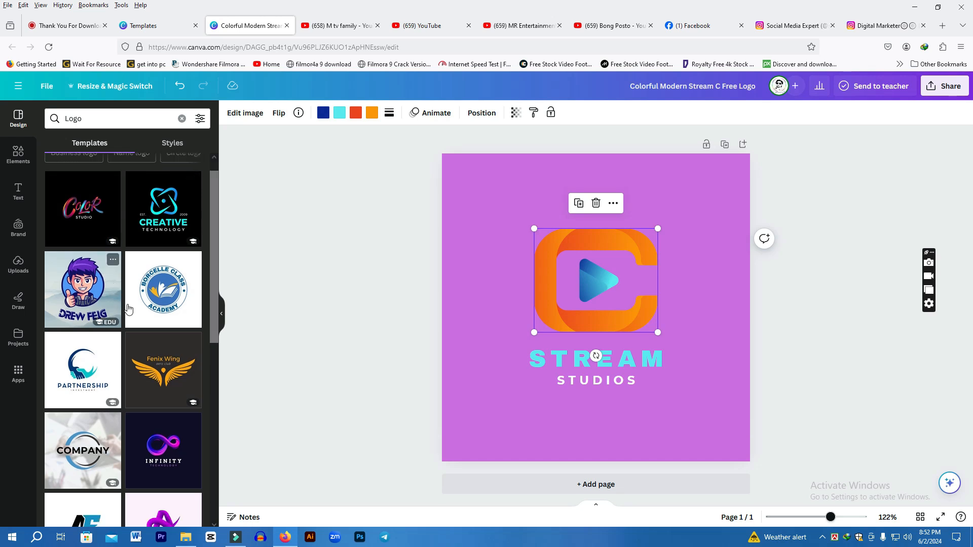
pyautogui.scroll(3, 127, 311)
pyautogui.scroll(-5, 114, 377)
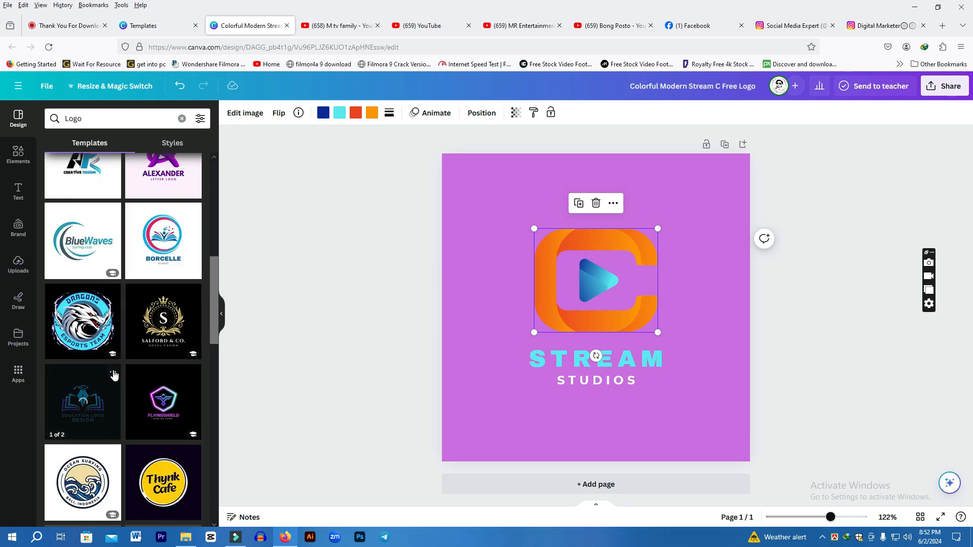
pyautogui.scroll(3, 167, 303)
pyautogui.scroll(4, 167, 302)
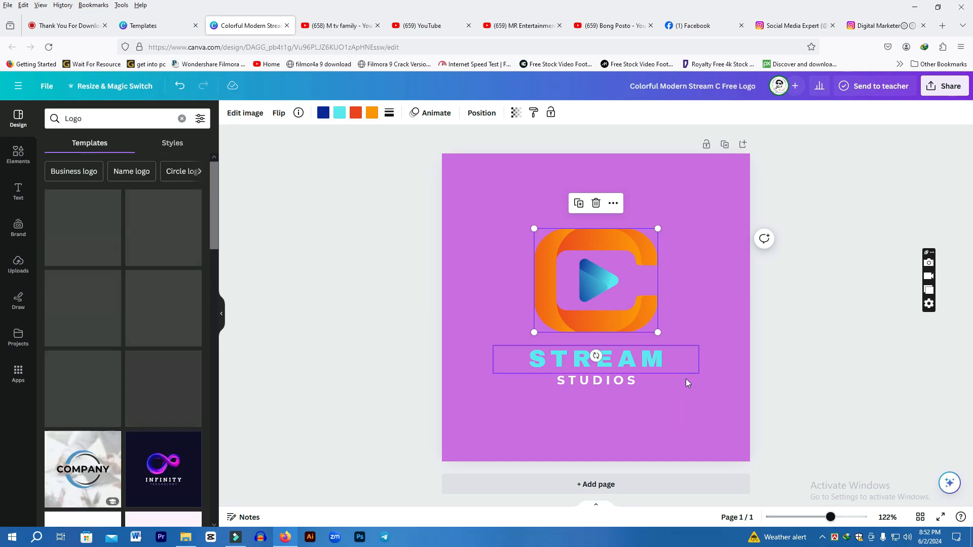
# Replace the headline text STREAM with DREAM
pyautogui.click(654, 359)
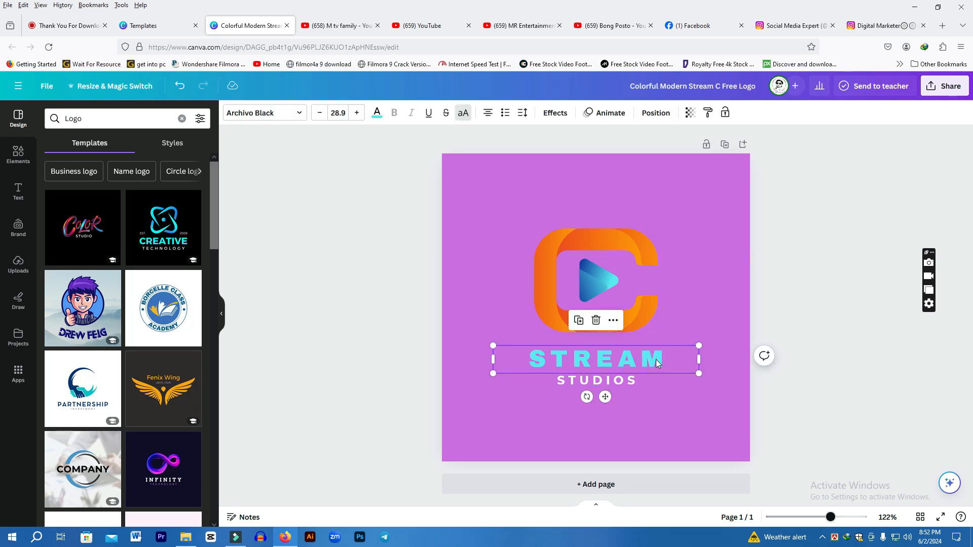
pyautogui.doubleClick(664, 360)
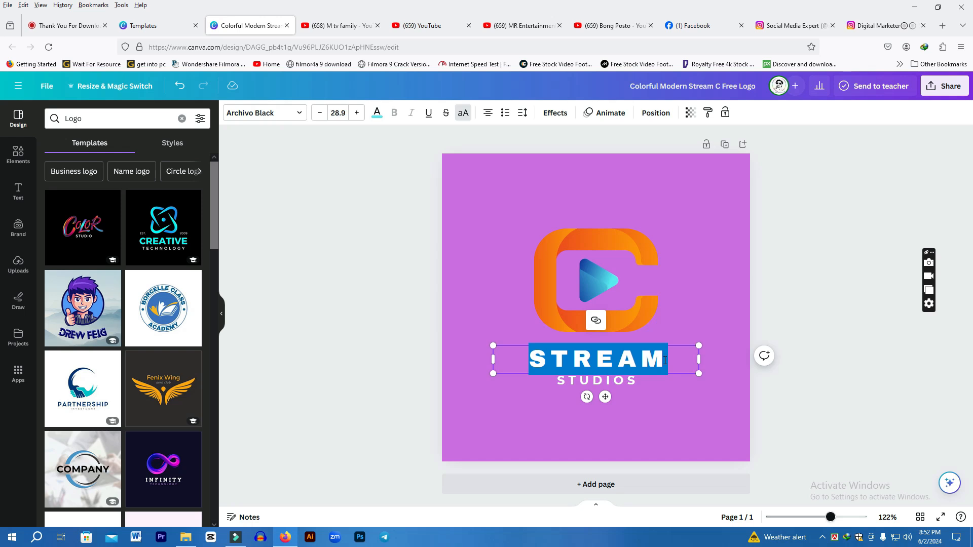
pyautogui.write('DREM')
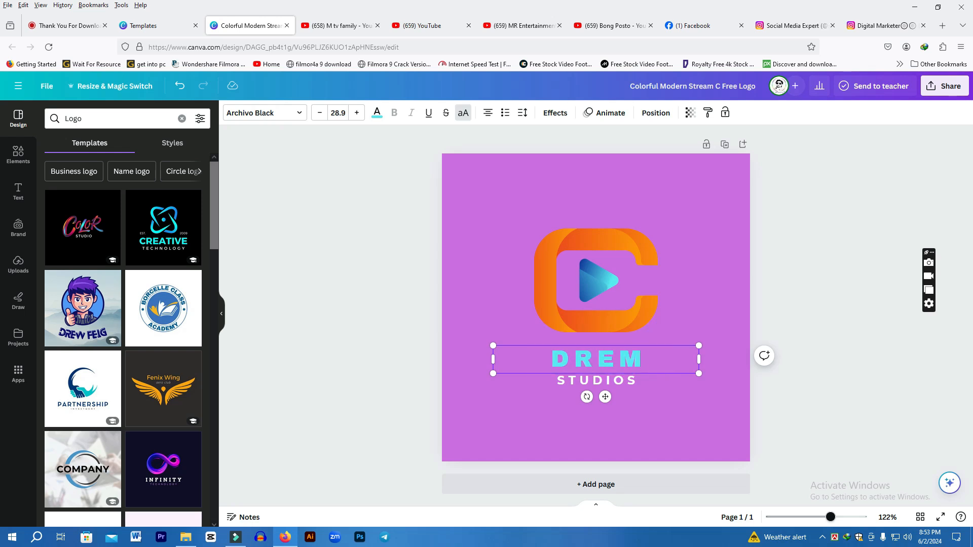
pyautogui.press('BackSpace')
pyautogui.write('AM')
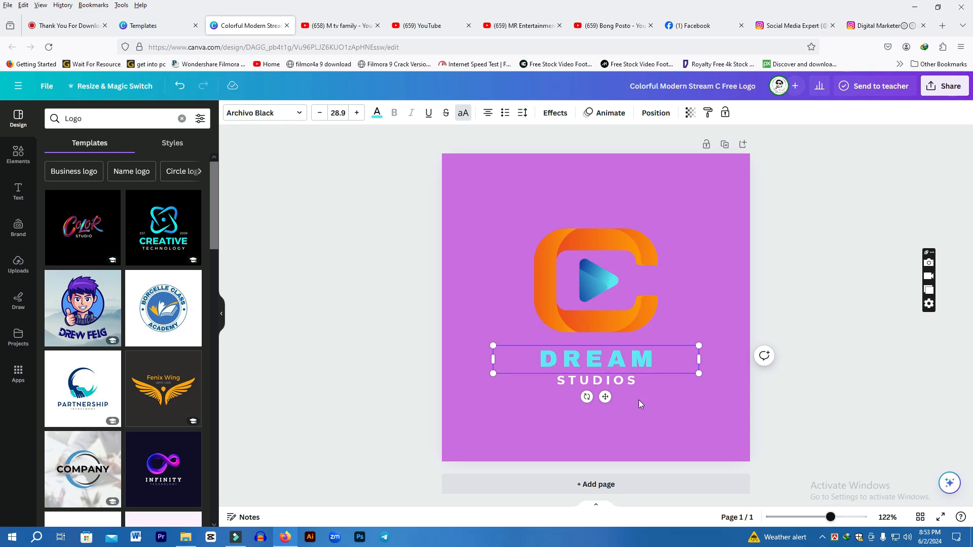
# Try to recolour the STUDIOS subtitle text orange-red
pyautogui.click(618, 382)
pyautogui.doubleClick(628, 380)
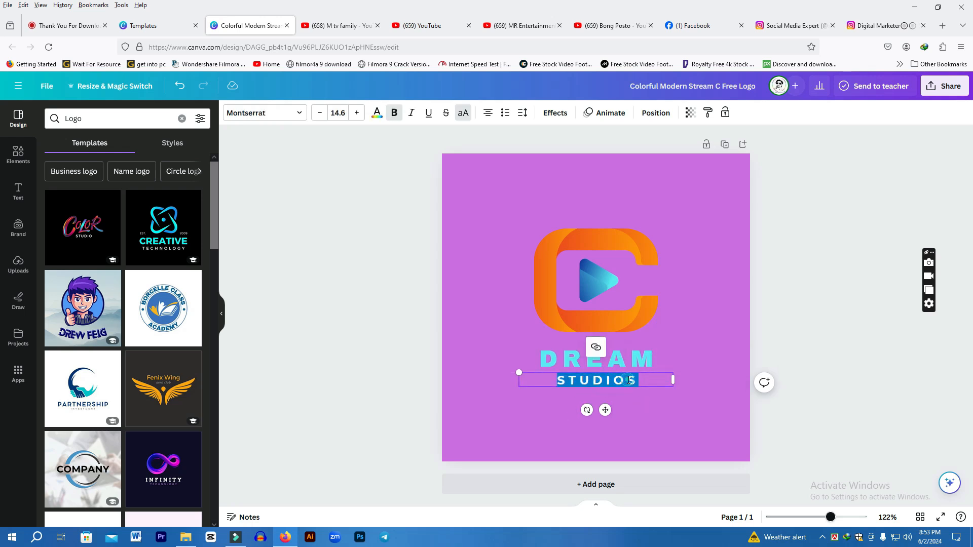
pyautogui.click(378, 116)
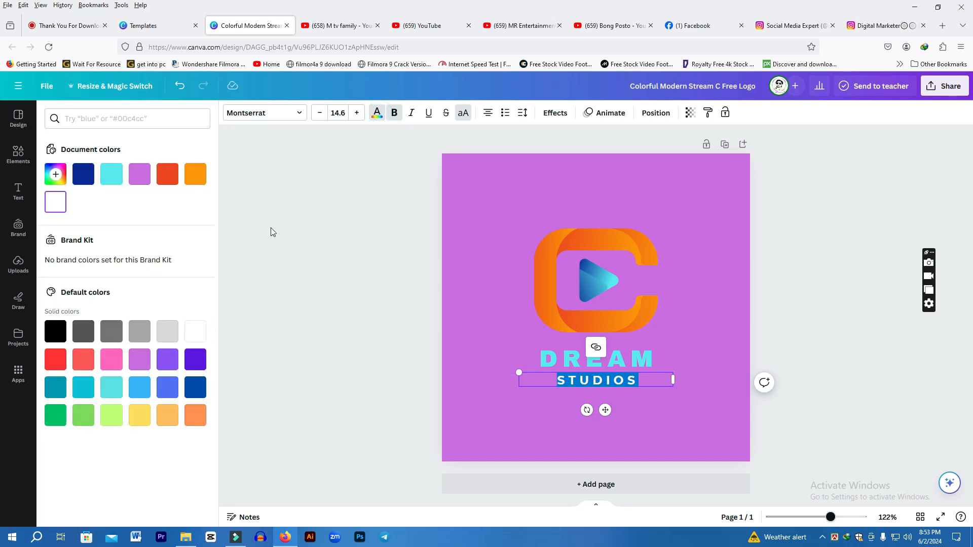
pyautogui.click(163, 176)
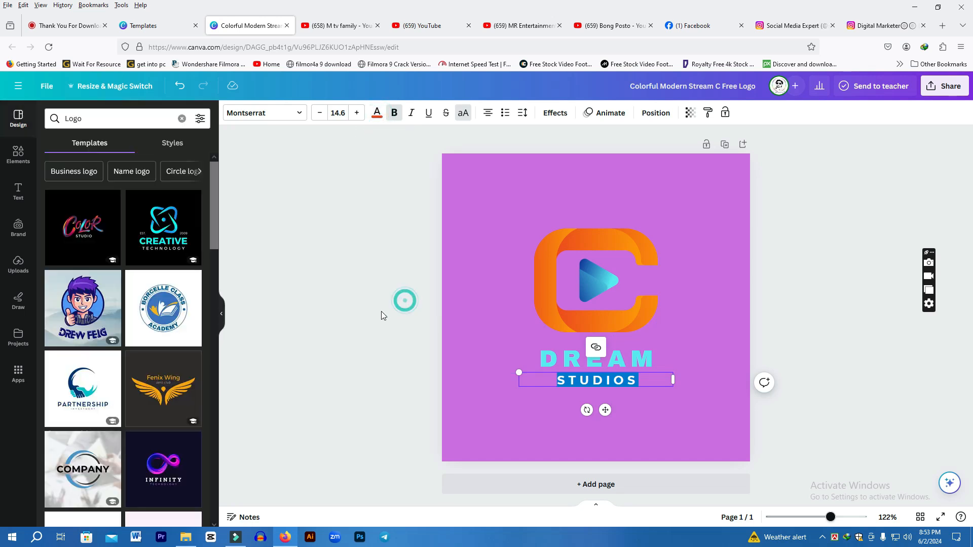
pyautogui.doubleClick(600, 382)
pyautogui.click(377, 113)
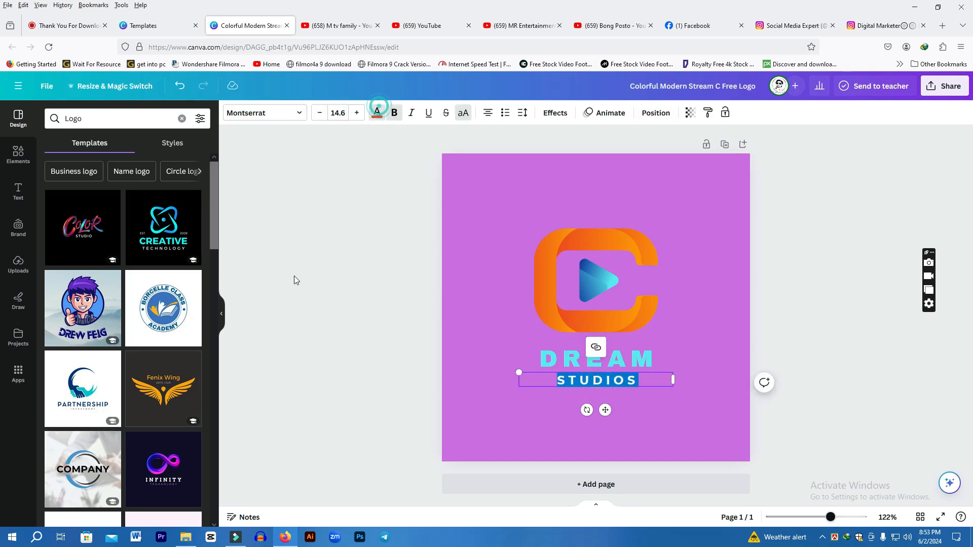
pyautogui.click(196, 304)
pyautogui.click(285, 315)
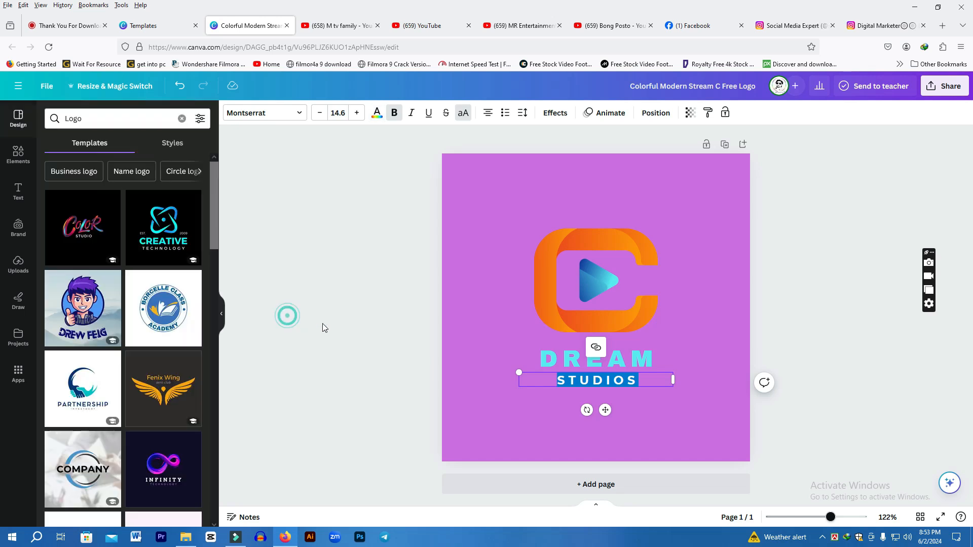
pyautogui.click(321, 323)
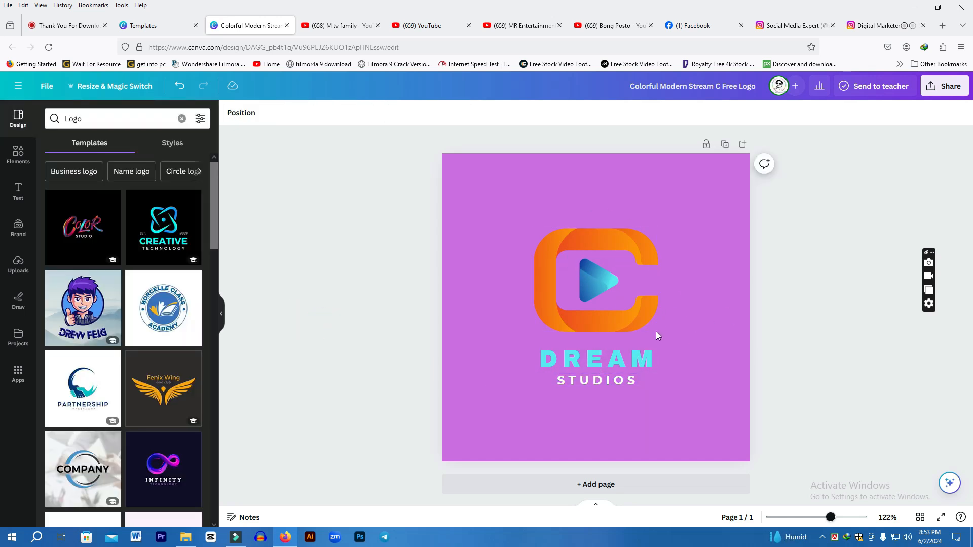
# Add the Orange Black Aero Fenix Wing Logo template to the design as a new page
pyautogui.scroll(-1, 148, 389)
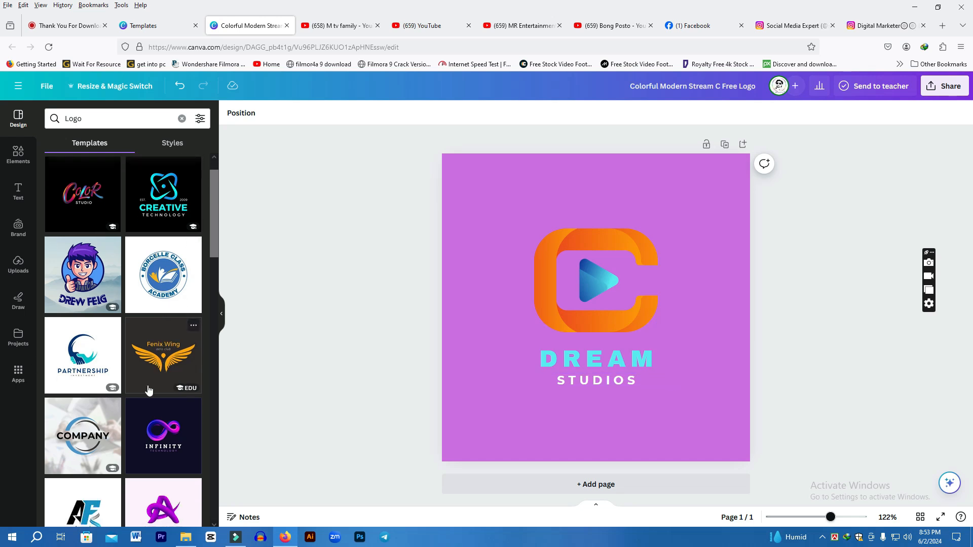
pyautogui.click(171, 354)
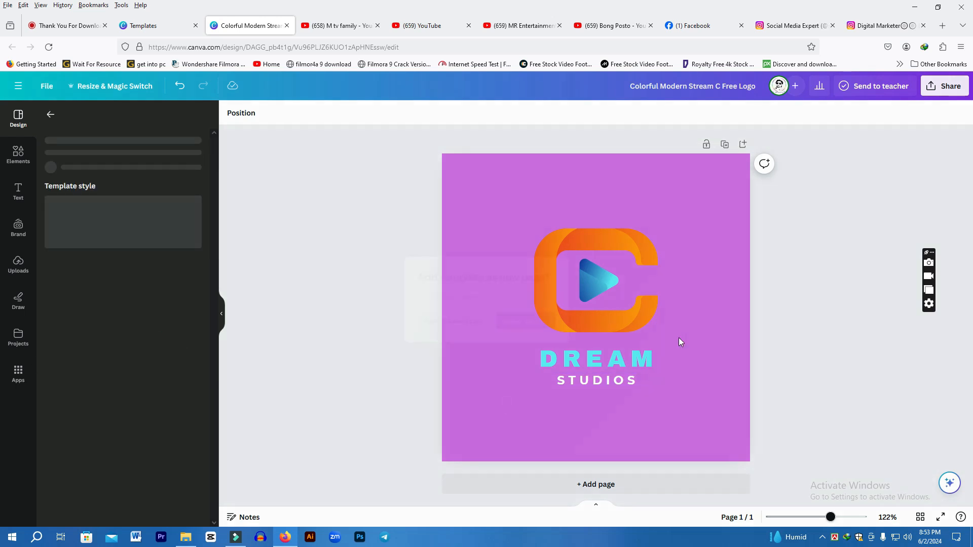
pyautogui.click(556, 340)
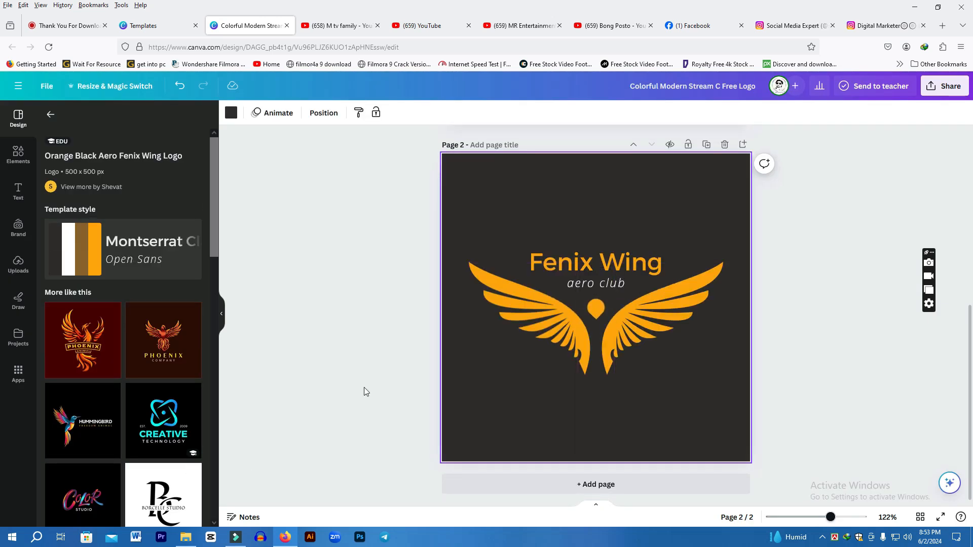
# Recolour both wing graphics of the Fenix Wing logo white
pyautogui.click(663, 326)
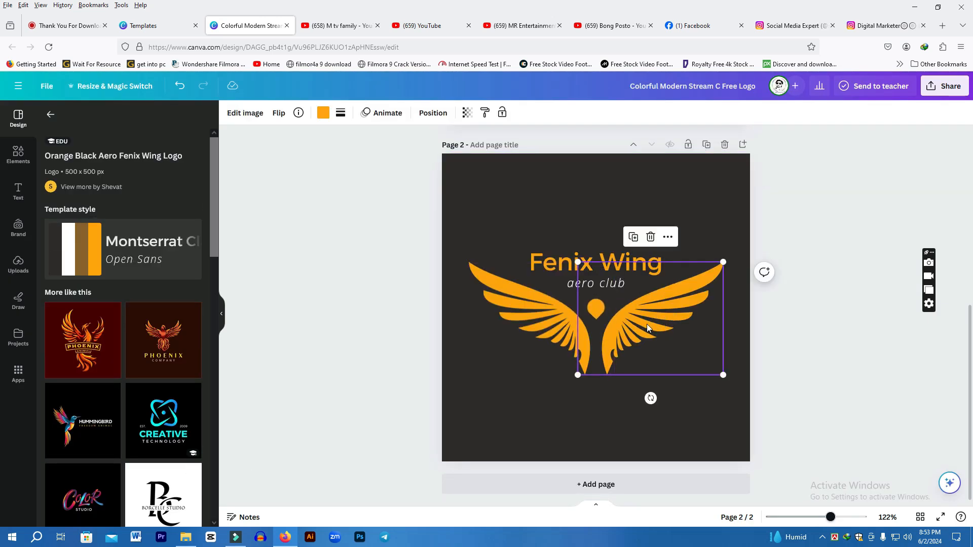
pyautogui.click(324, 112)
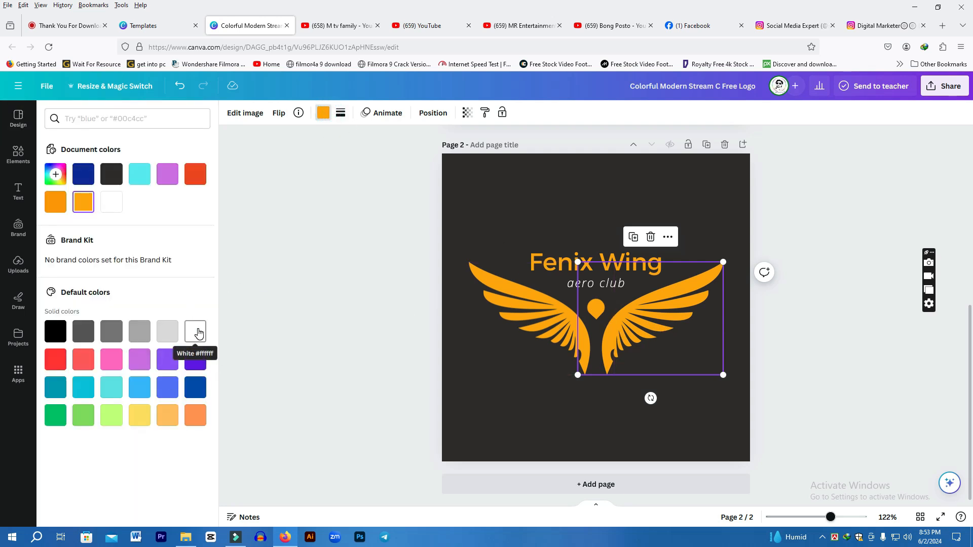
pyautogui.click(198, 332)
pyautogui.click(470, 332)
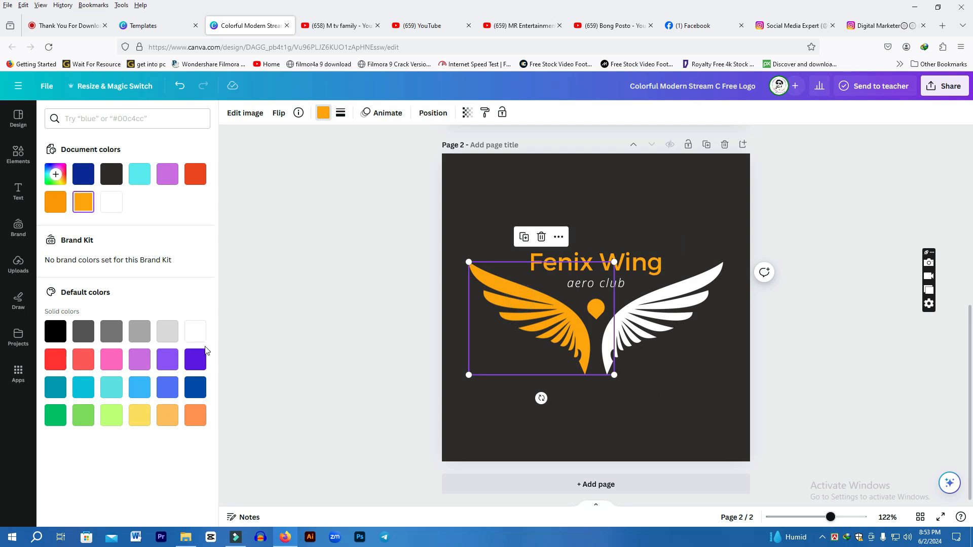
pyautogui.click(196, 331)
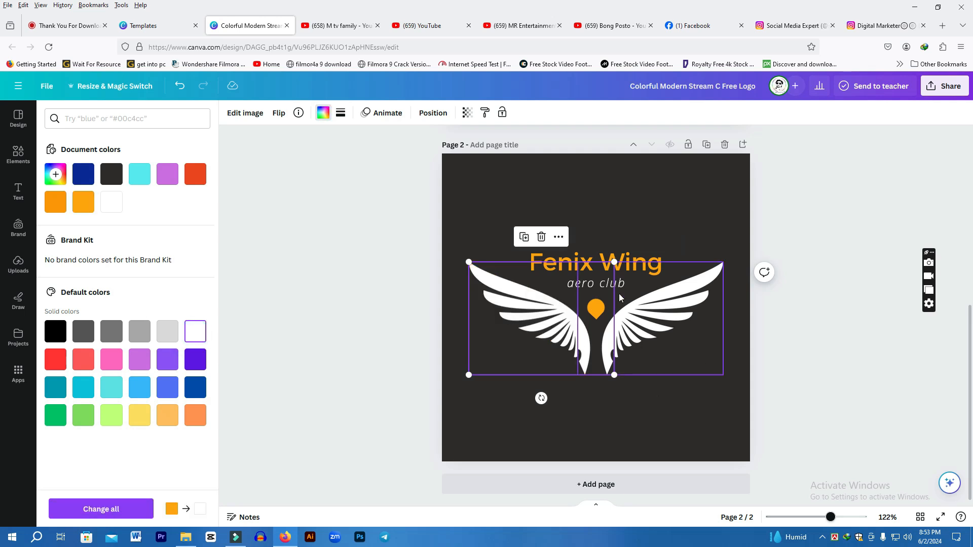
# Replace the Fenix Wing title with the text funny video
pyautogui.click(616, 267)
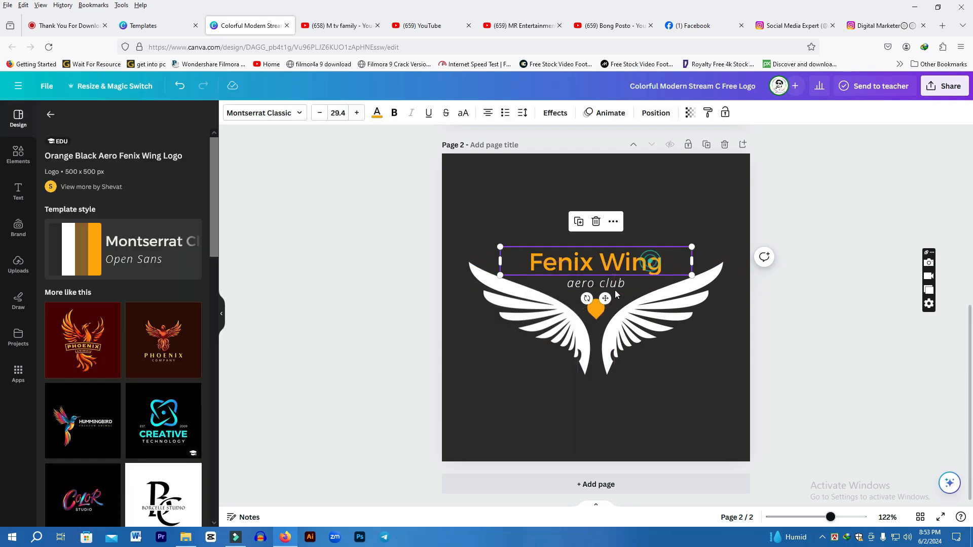
pyautogui.doubleClick(664, 267)
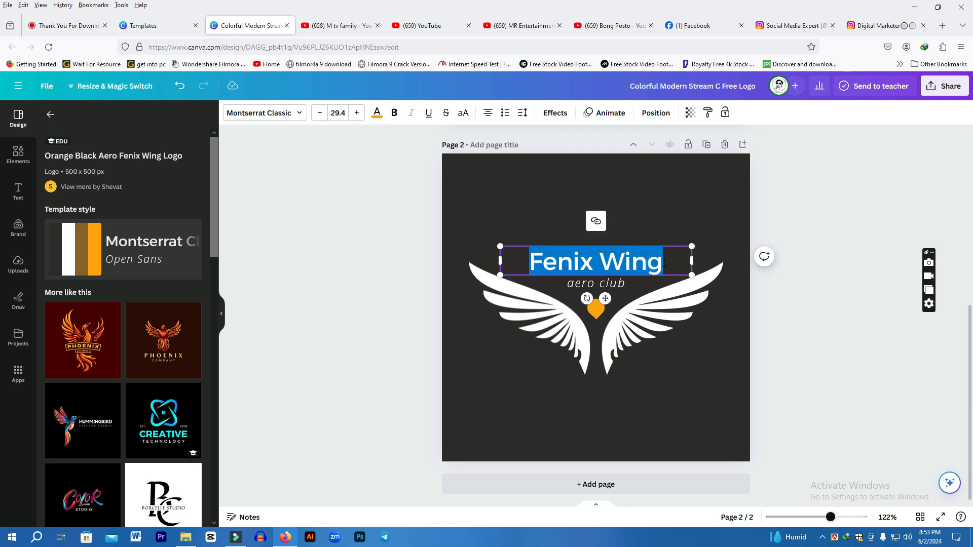
pyautogui.write('funny video')
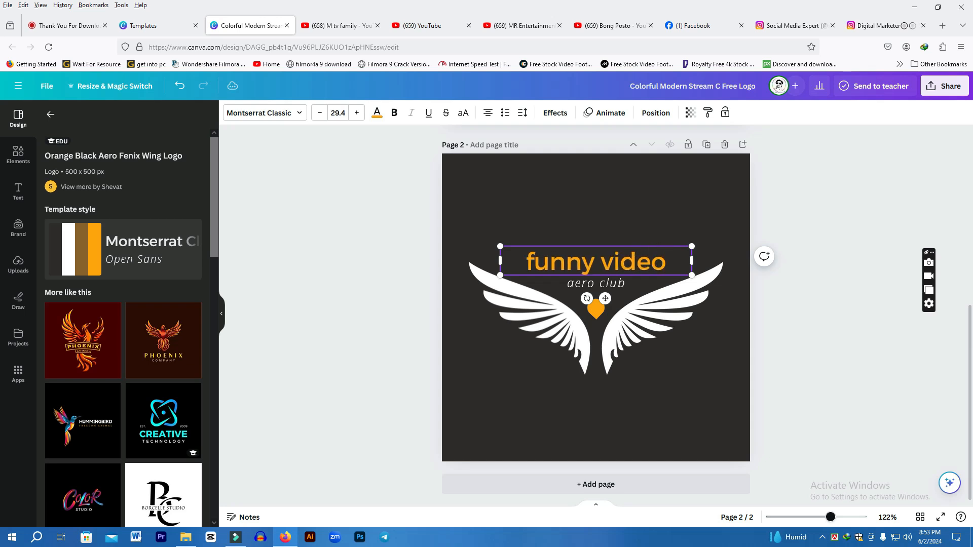
# Delete the aero club subtitle text beneath the title
pyautogui.click(618, 291)
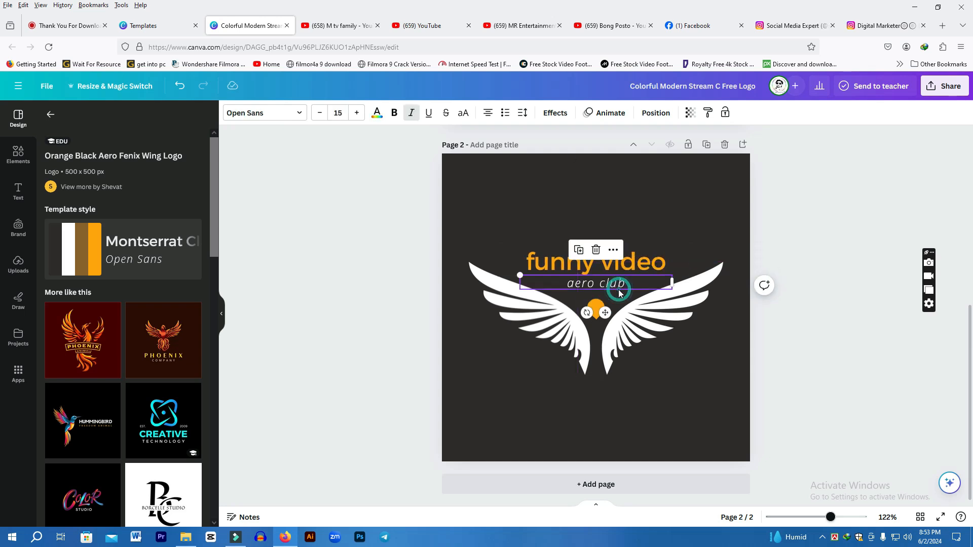
pyautogui.click(626, 287)
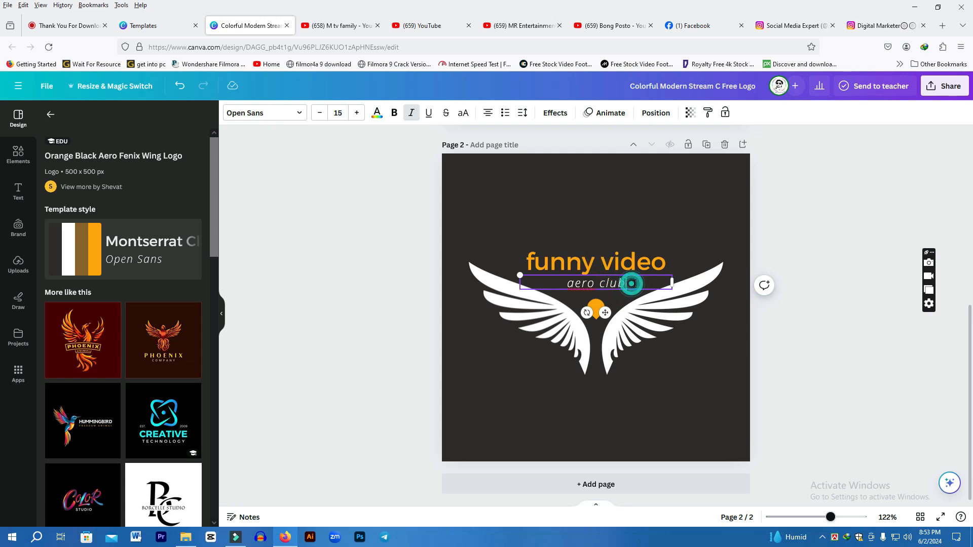
pyautogui.moveTo(628, 284); pyautogui.dragTo(562, 290)
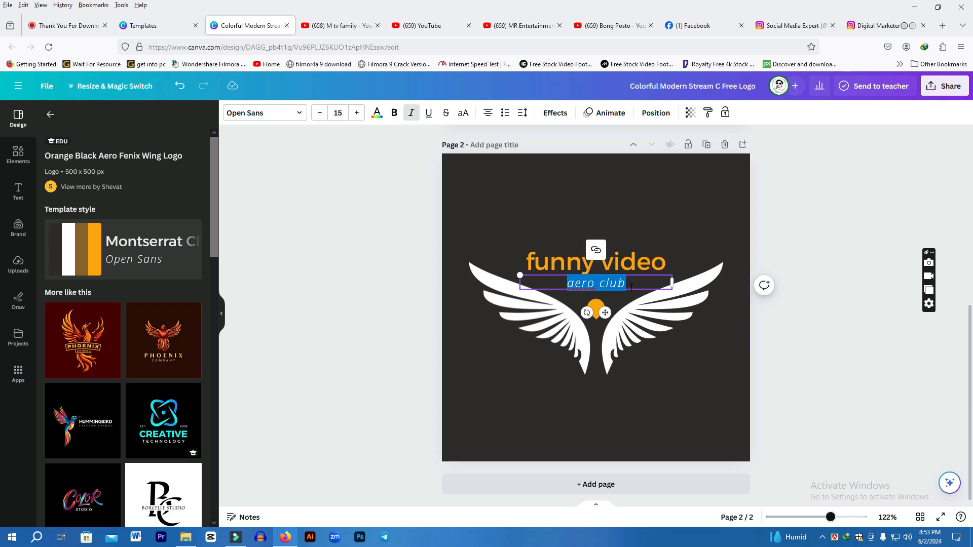
pyautogui.press('BackSpace')
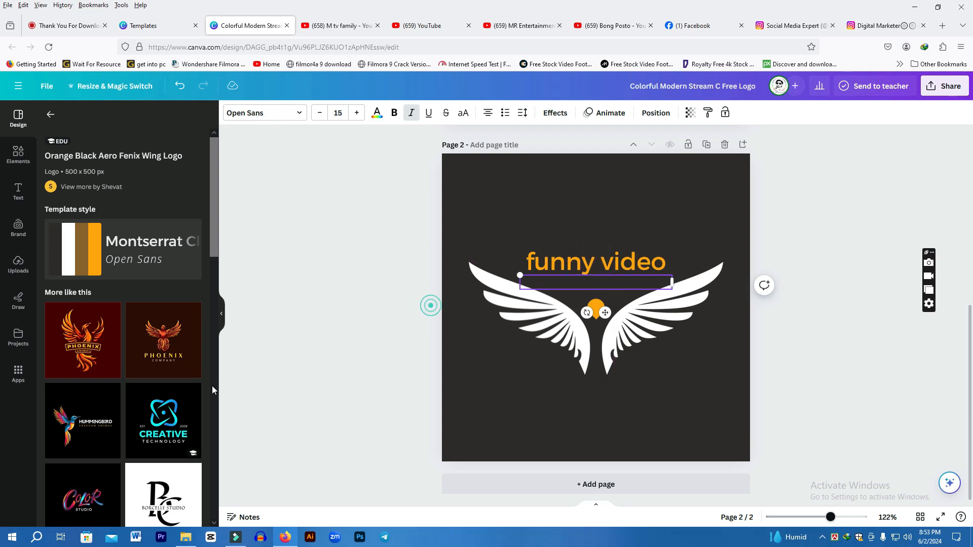
pyautogui.press('Escape')
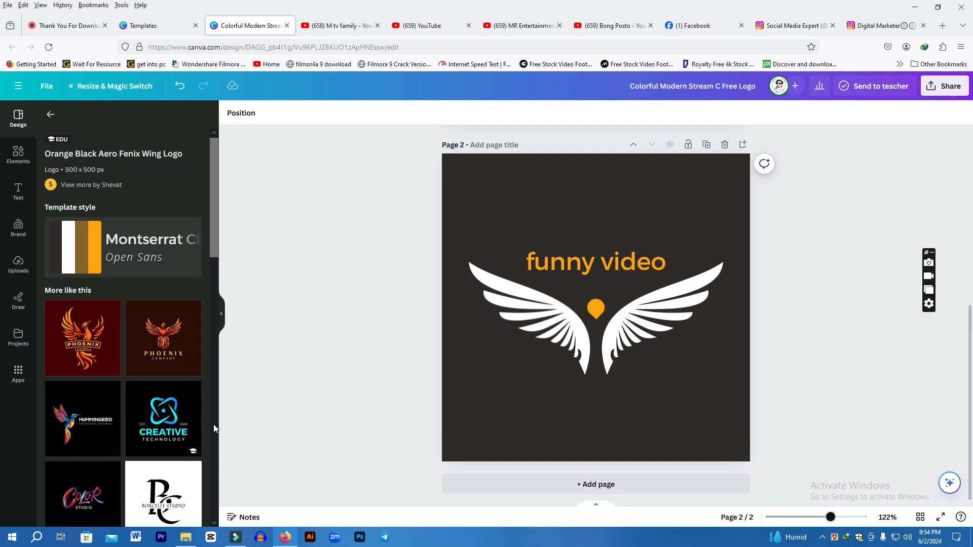
# Add the Black White Elegant Monogram Initial Name Logo template as a new page
pyautogui.scroll(-2, 214, 424)
pyautogui.click(188, 403)
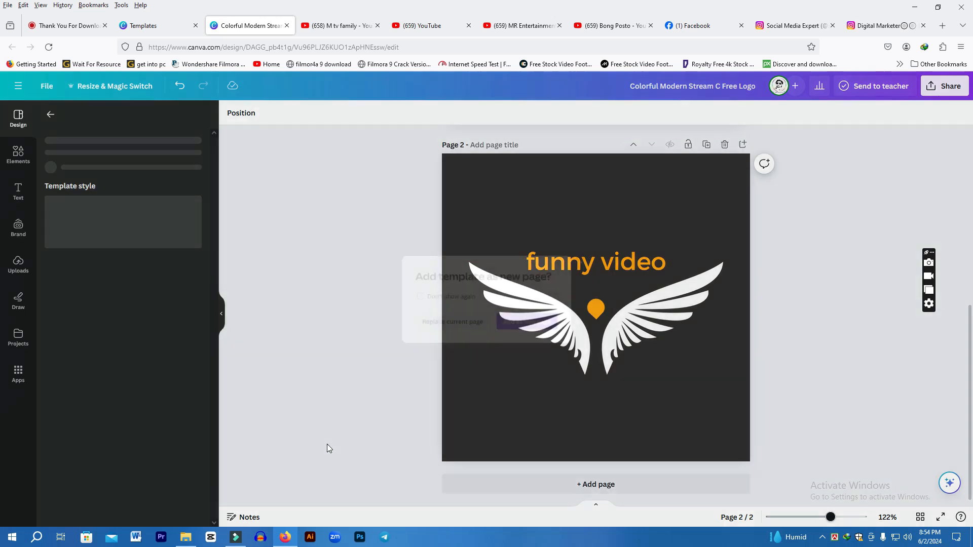
pyautogui.click(541, 329)
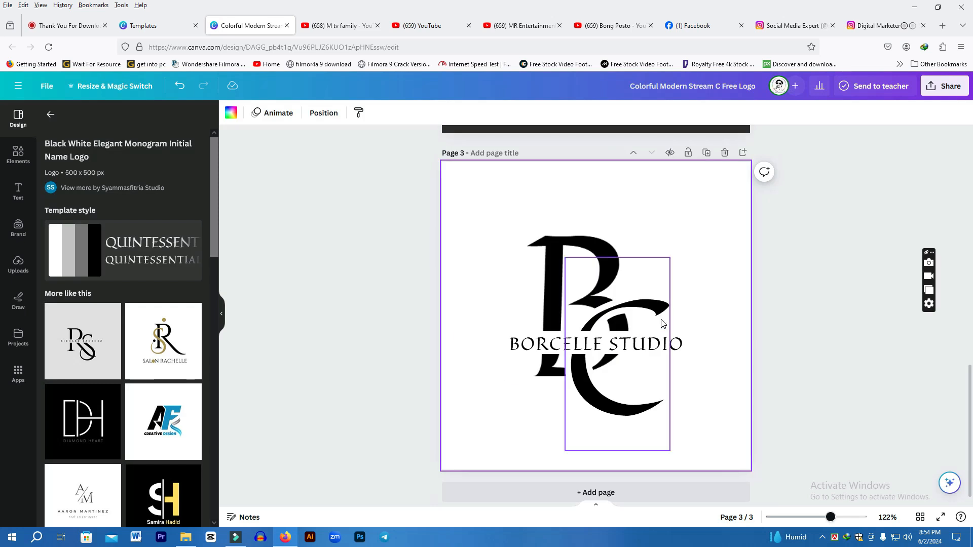
# Change the monogram's large letter B to R
pyautogui.click(594, 281)
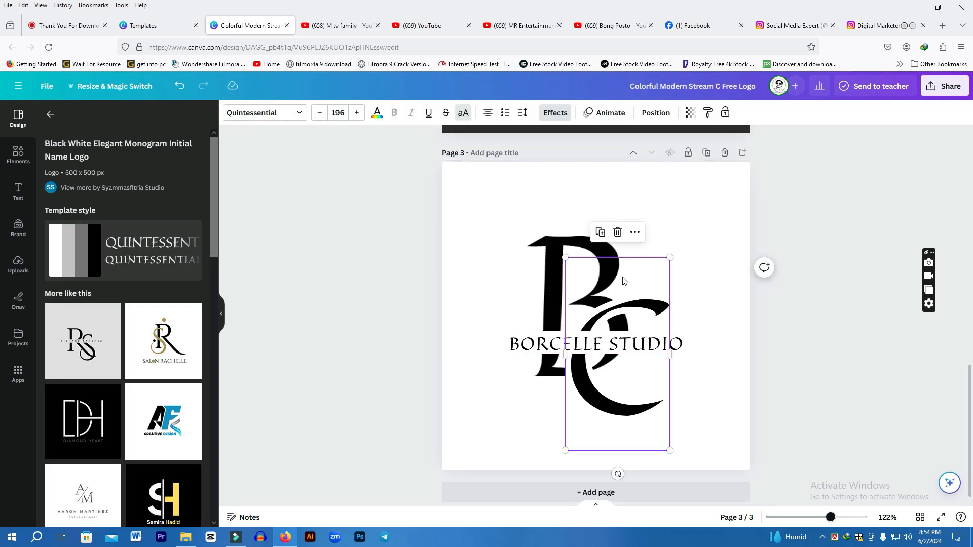
pyautogui.click(553, 253)
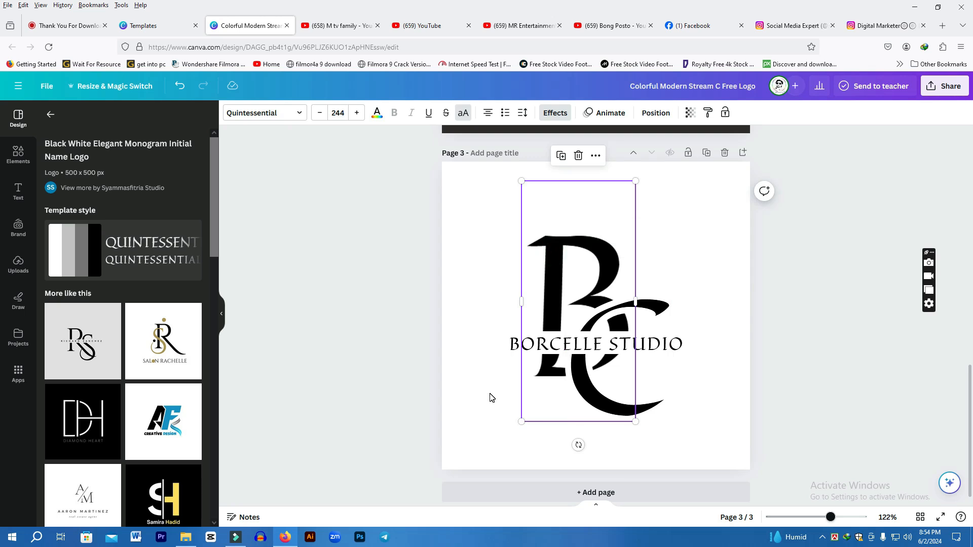
pyautogui.hotkey('shift', 'r')
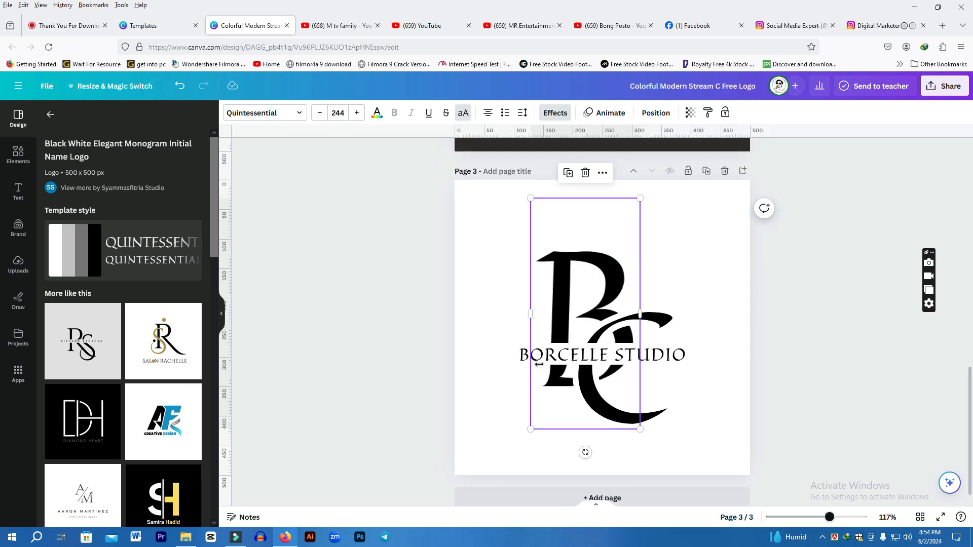
pyautogui.doubleClick(603, 309)
pyautogui.click(580, 275)
pyautogui.click(556, 257)
pyautogui.doubleClick(555, 257)
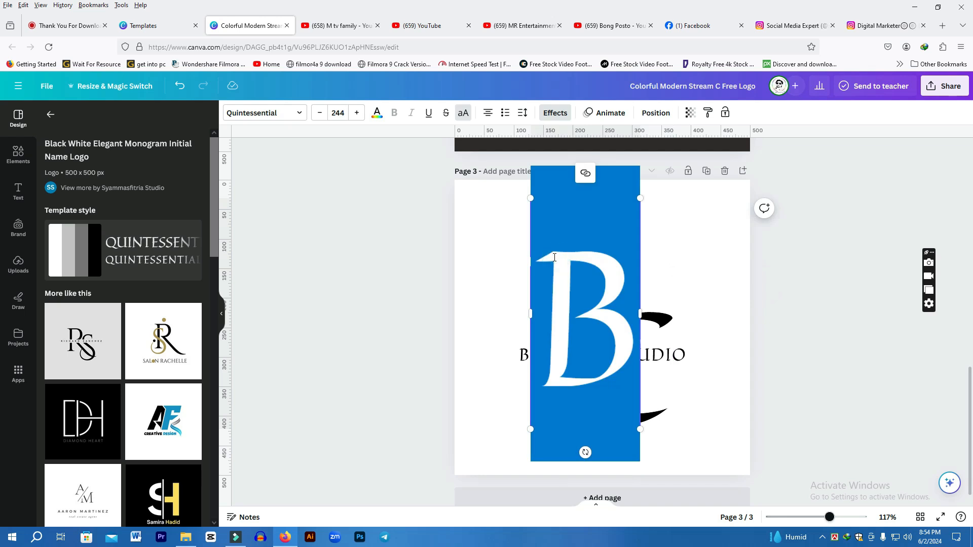
pyautogui.write('R')
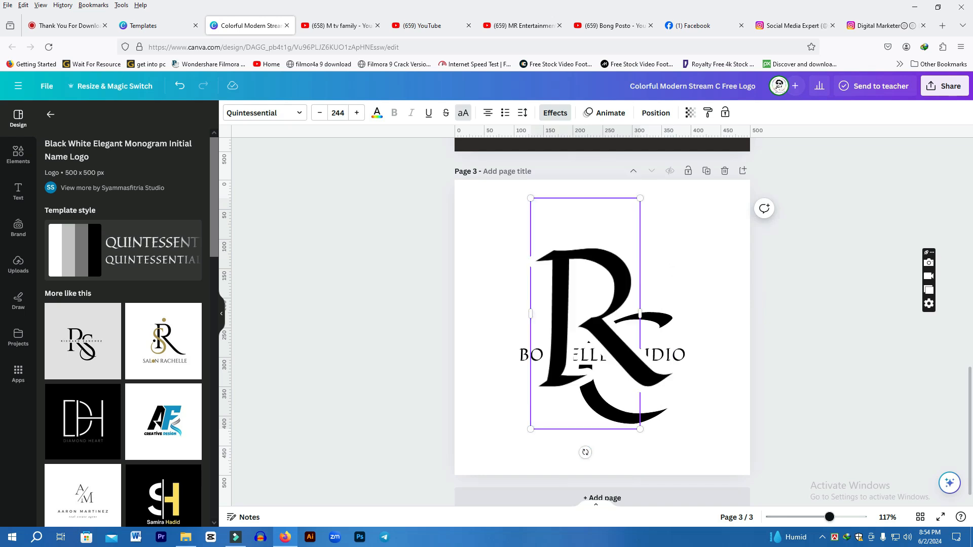
# Change the monogram's second letter C to S
pyautogui.doubleClick(665, 326)
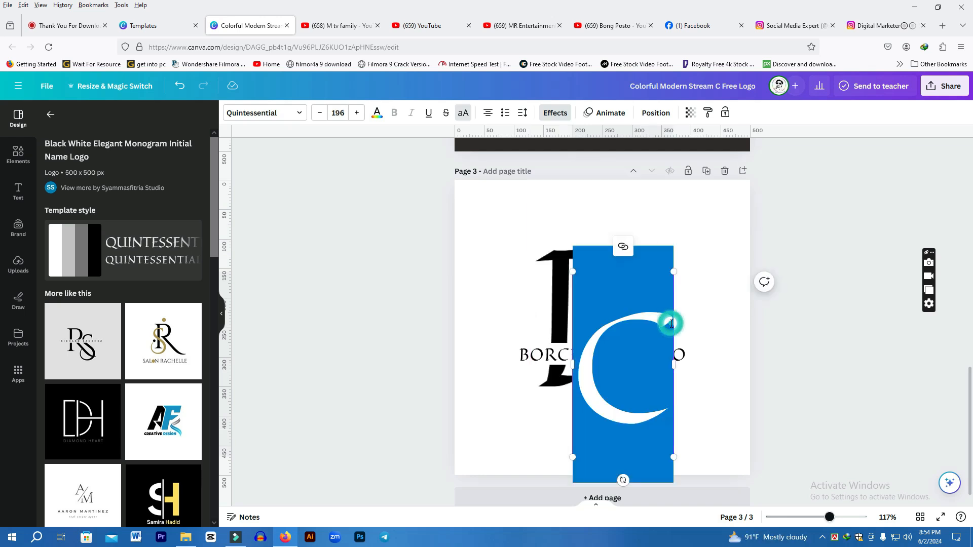
pyautogui.press('Escape')
pyautogui.click(509, 303)
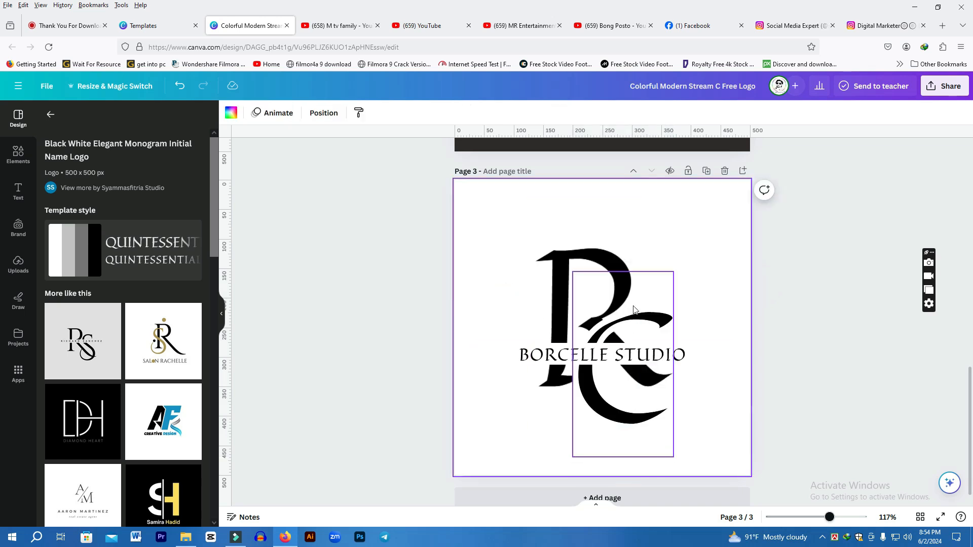
pyautogui.click(661, 314)
pyautogui.click(660, 313)
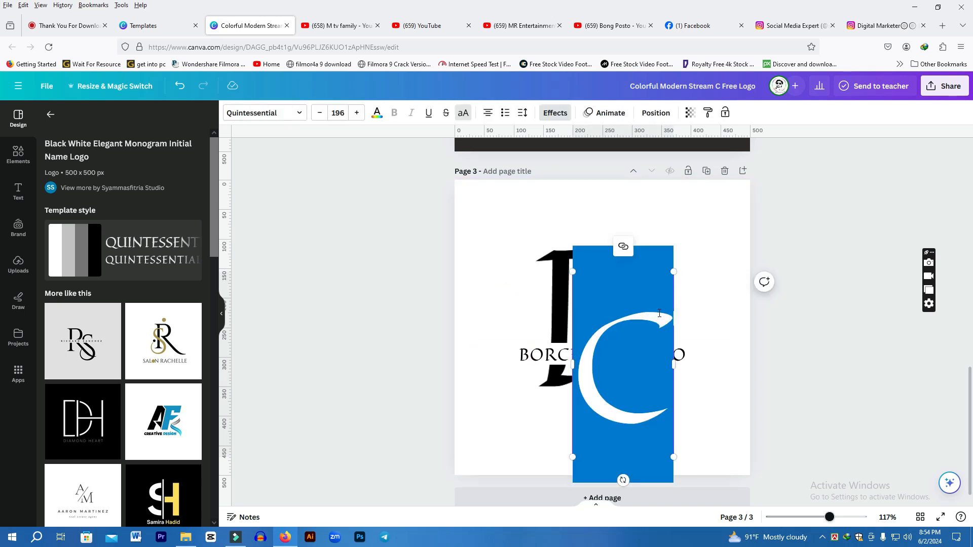
pyautogui.write('S')
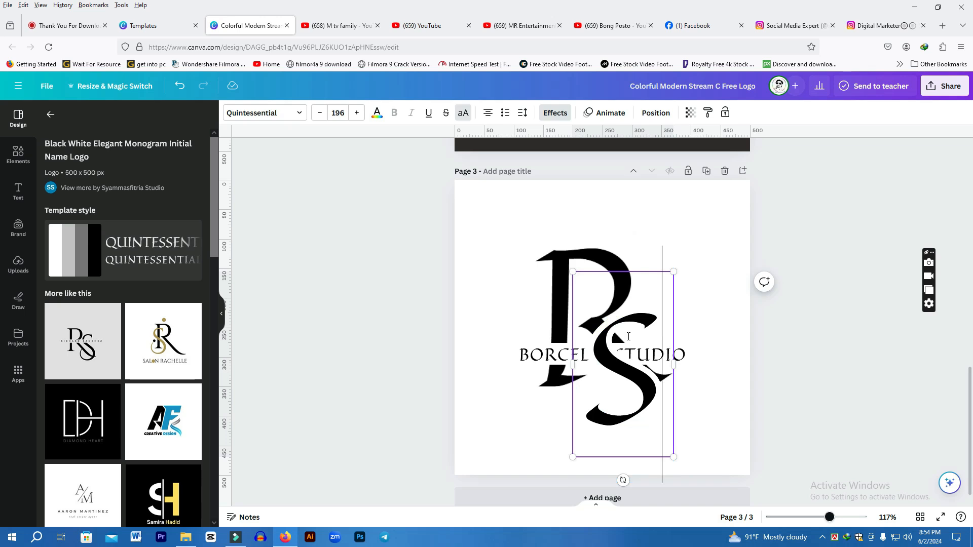
# Replace BORCELLE in the subtitle with DREAM so the line reads DREAMSTUDIO
pyautogui.click(562, 355)
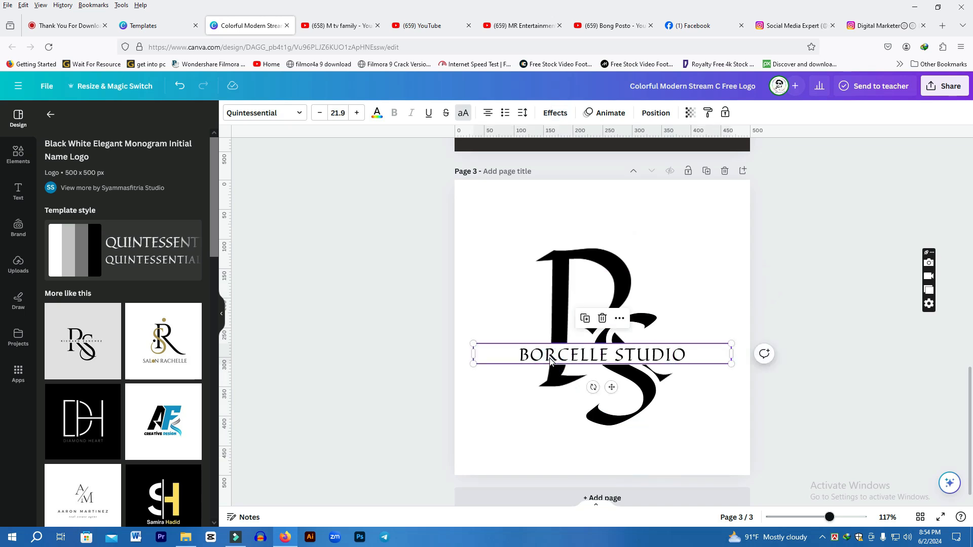
pyautogui.doubleClick(551, 359)
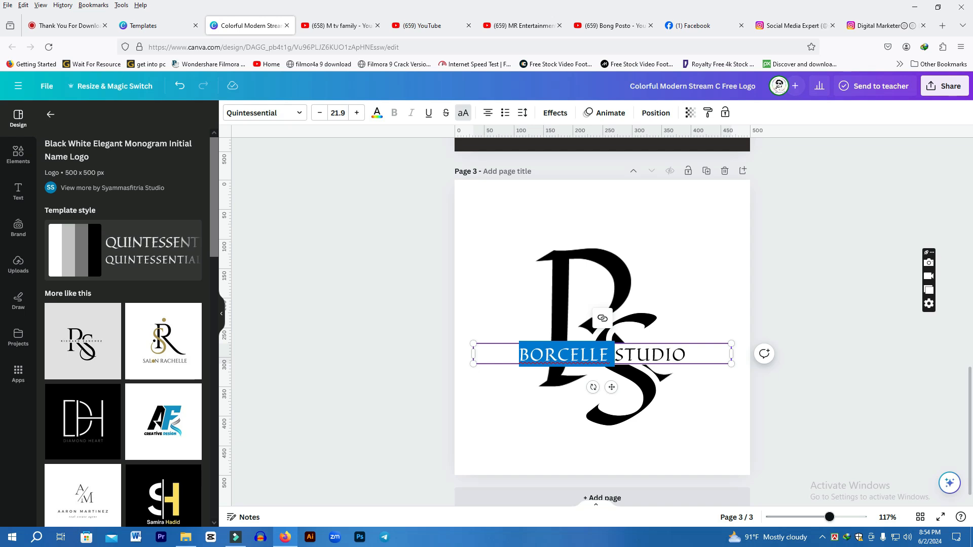
pyautogui.write('DREAM')
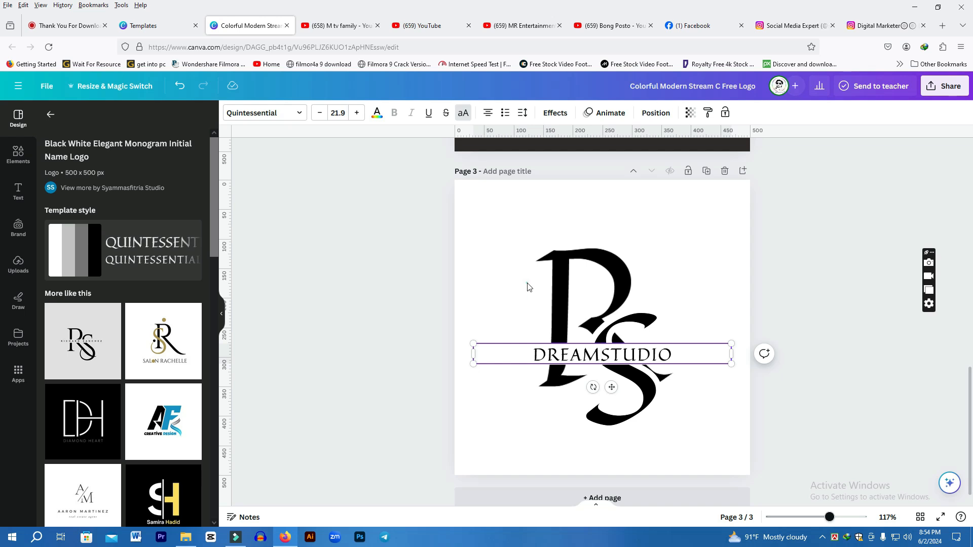
pyautogui.click(710, 304)
pyautogui.click(327, 315)
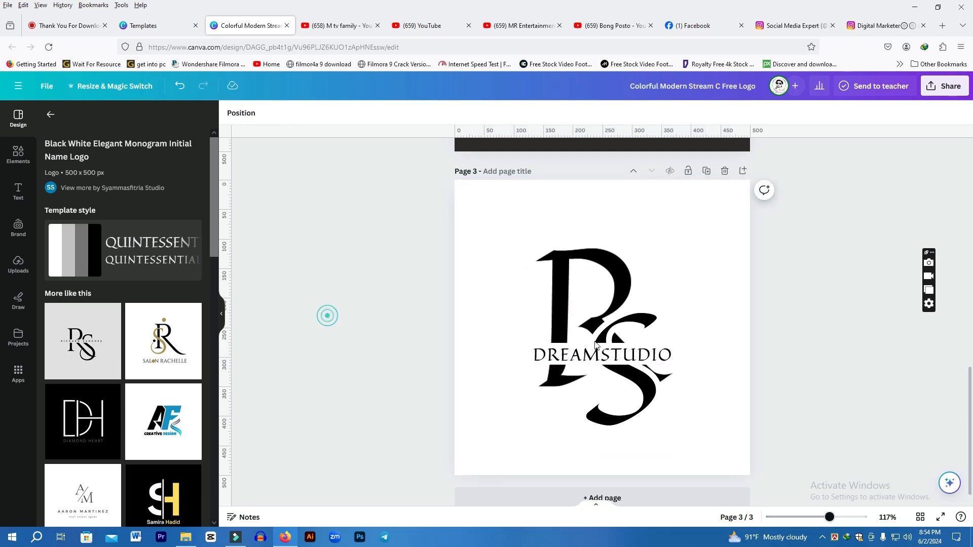
# Set the page background to the teal-to-yellow linear gradient after trying several solid and gradient colours
pyautogui.click(700, 251)
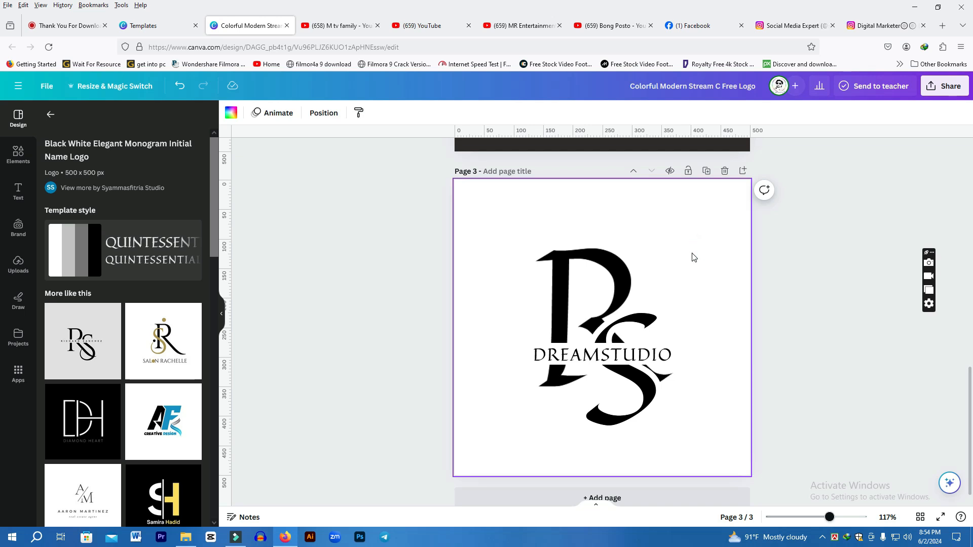
pyautogui.click(231, 114)
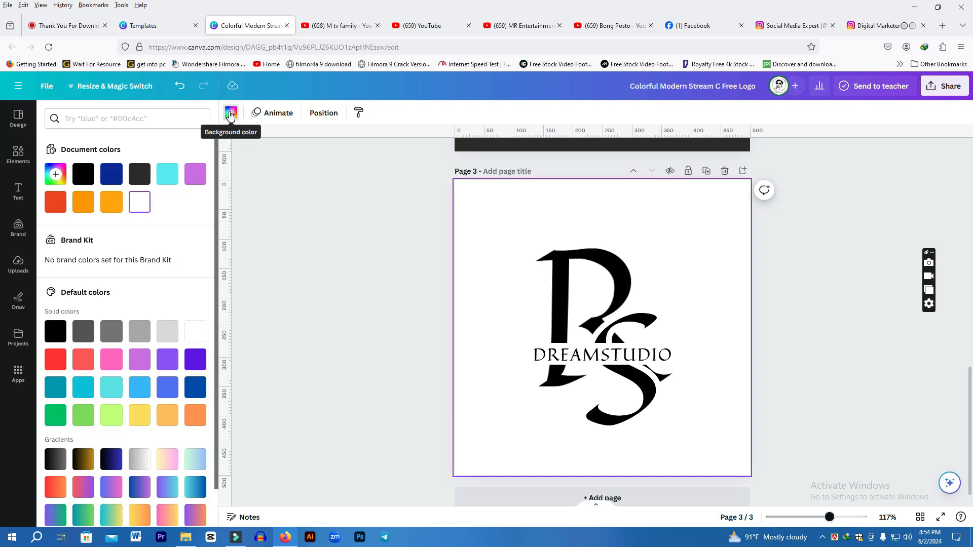
pyautogui.click(114, 333)
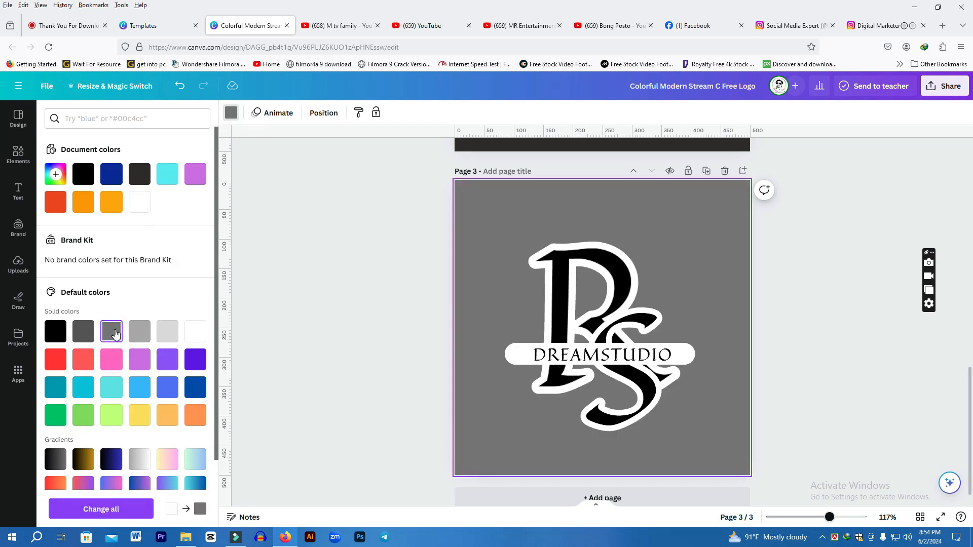
pyautogui.click(166, 332)
pyautogui.click(195, 386)
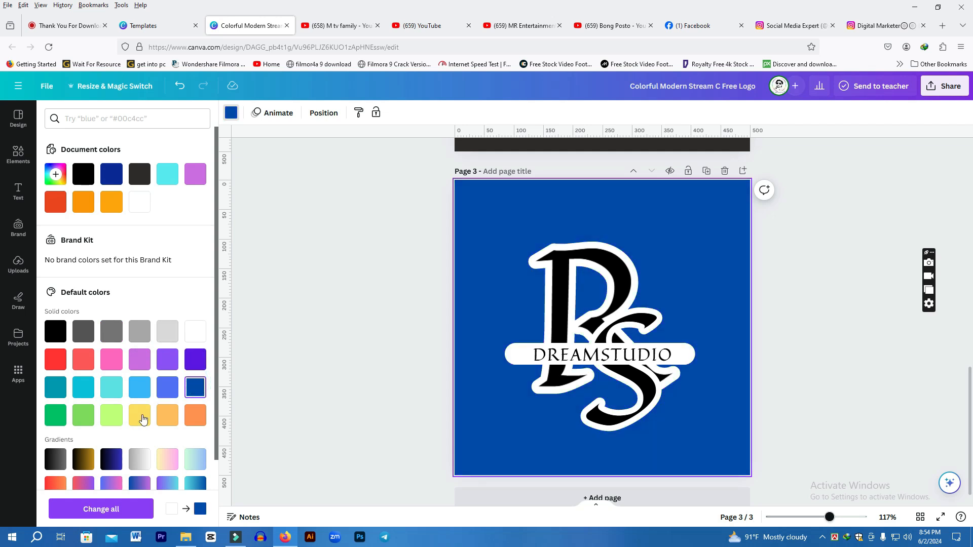
pyautogui.click(112, 416)
pyautogui.click(83, 414)
pyautogui.click(57, 420)
pyautogui.scroll(-2, 159, 408)
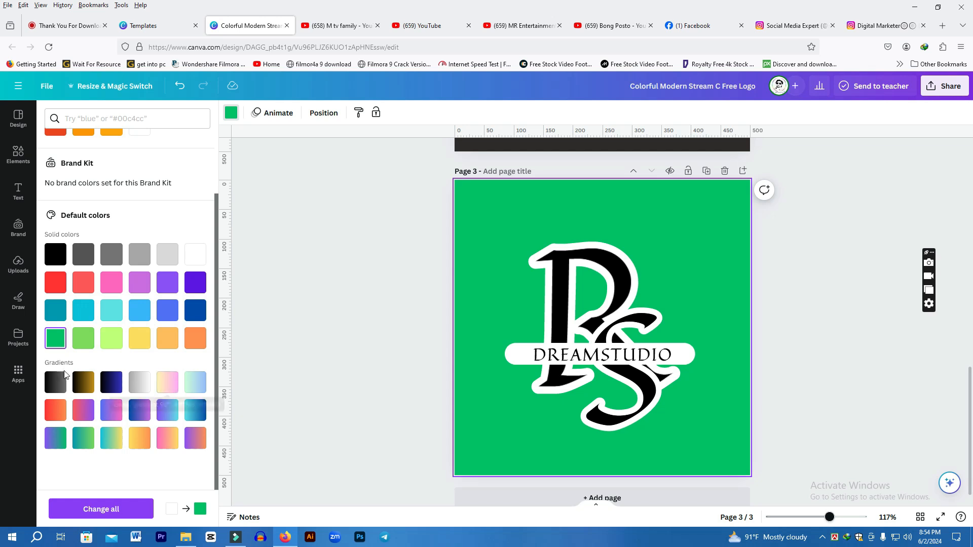
pyautogui.click(140, 381)
pyautogui.click(167, 382)
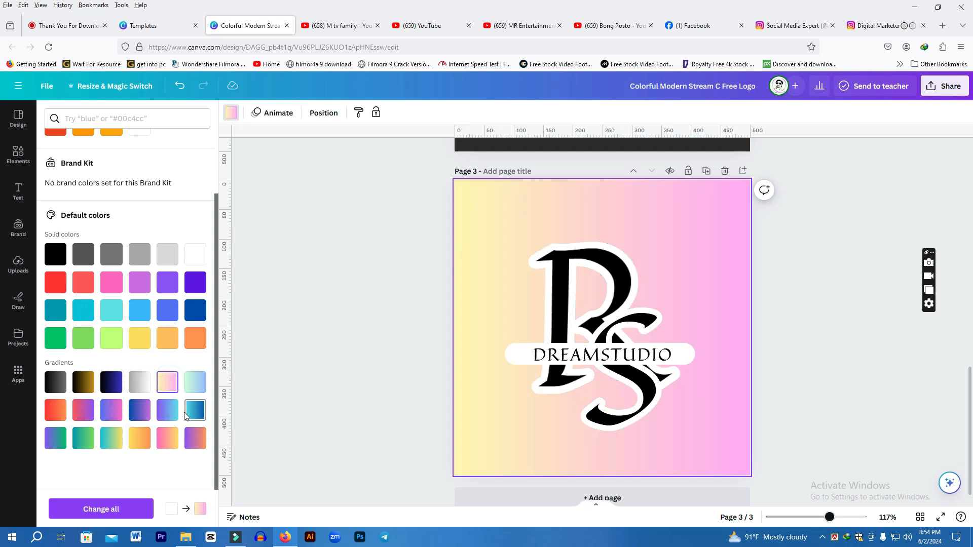
pyautogui.click(165, 409)
pyautogui.click(164, 437)
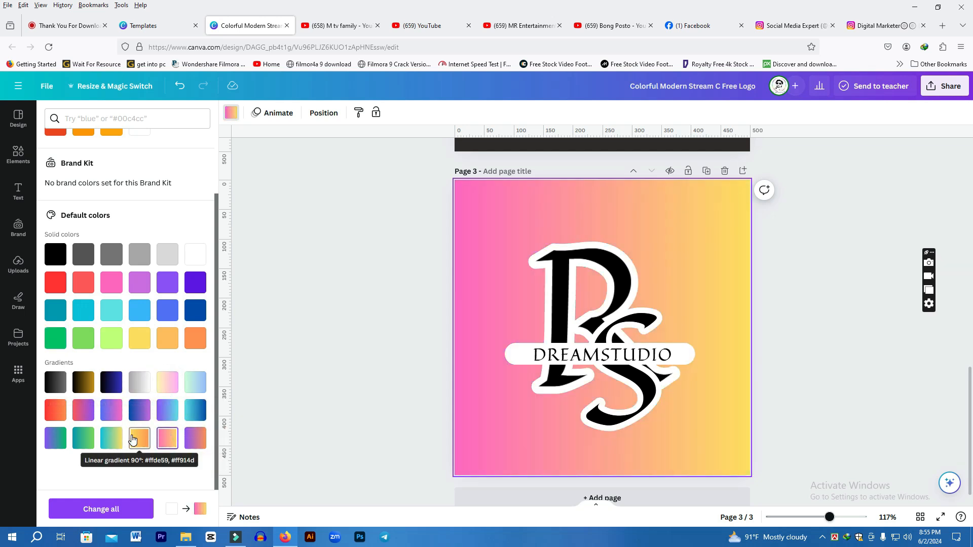
pyautogui.click(111, 438)
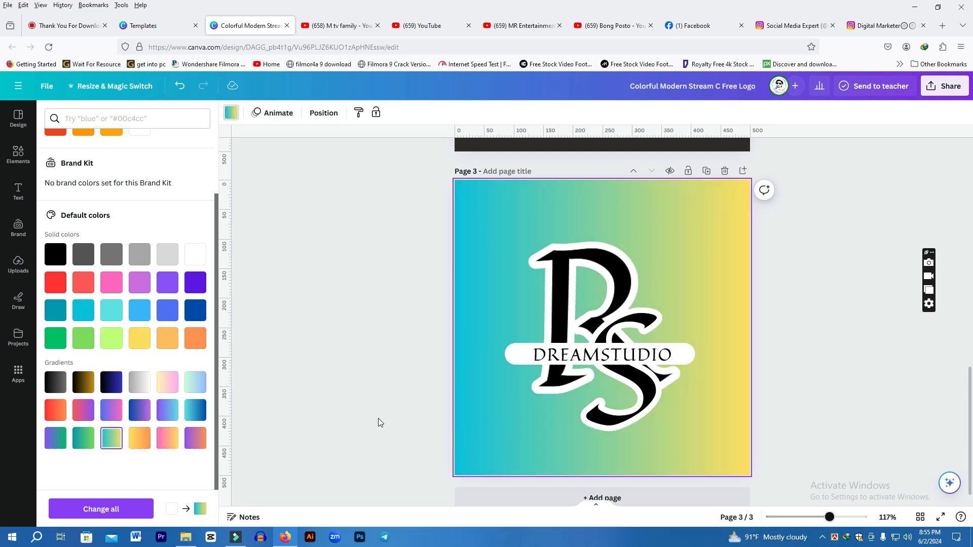
# Download all three pages of the design as JPG files
pyautogui.scroll(1, 365, 373)
pyautogui.scroll(-1, 365, 373)
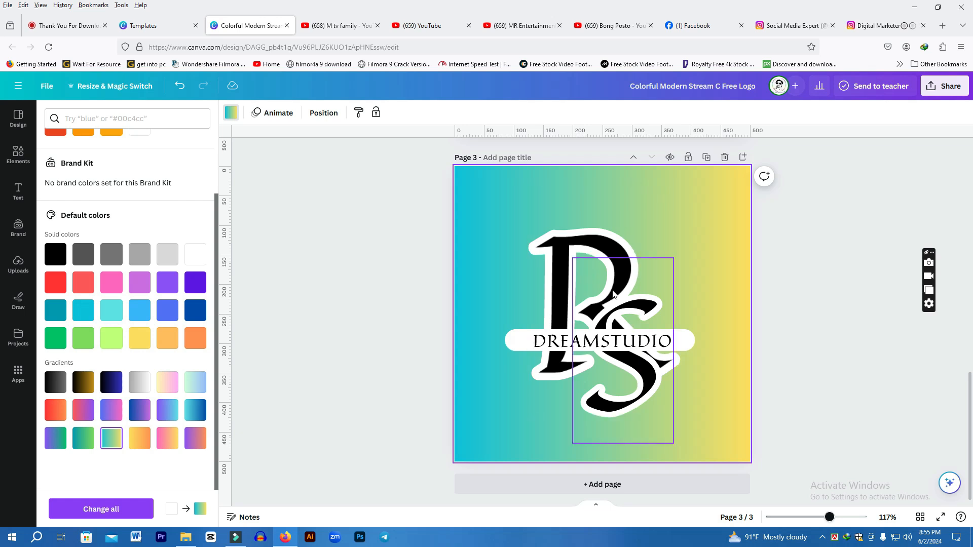
pyautogui.scroll(12, 668, 244)
pyautogui.scroll(-12, 624, 250)
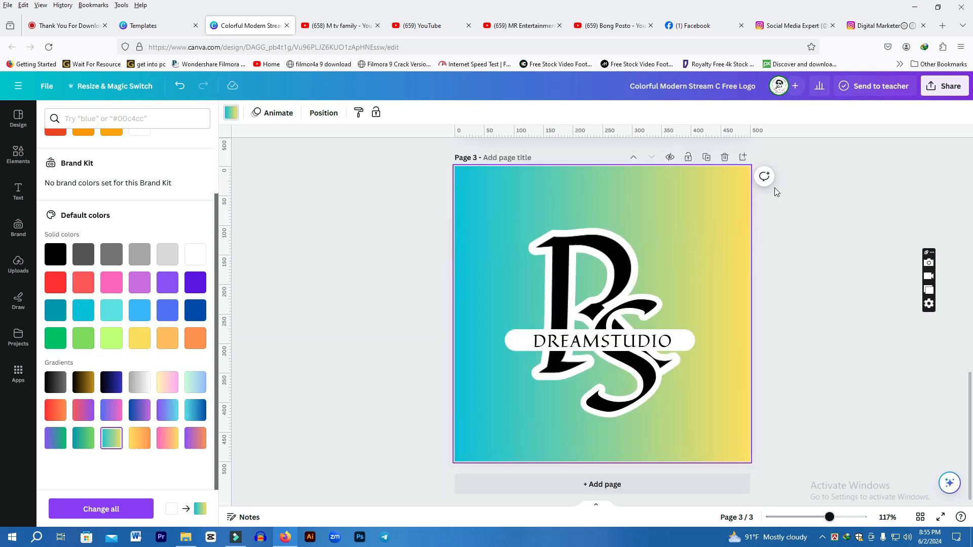
pyautogui.click(949, 90)
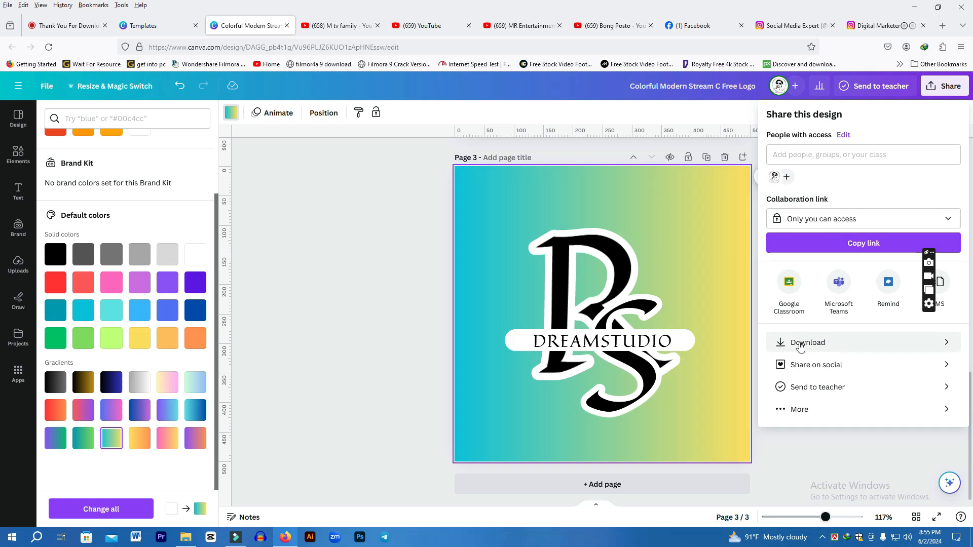
pyautogui.click(824, 347)
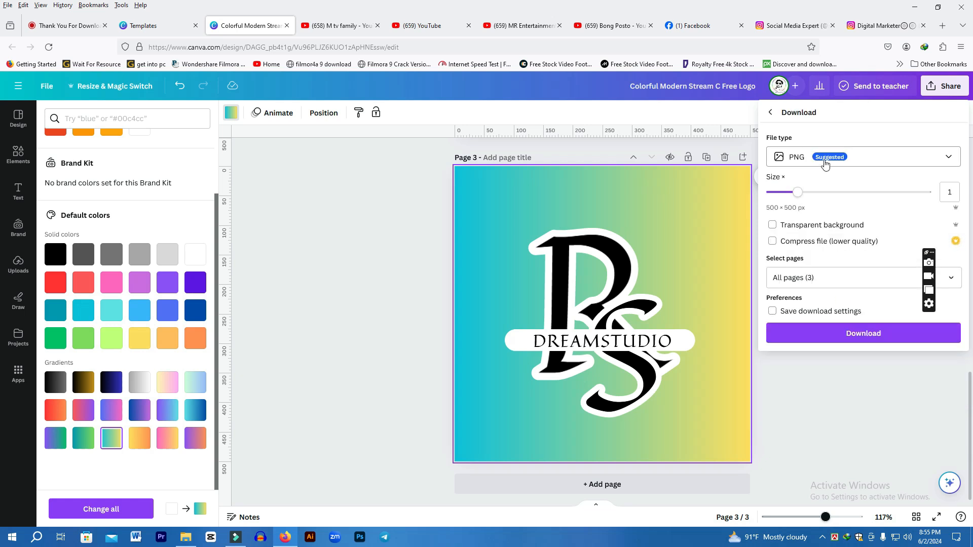
pyautogui.click(825, 161)
pyautogui.click(807, 189)
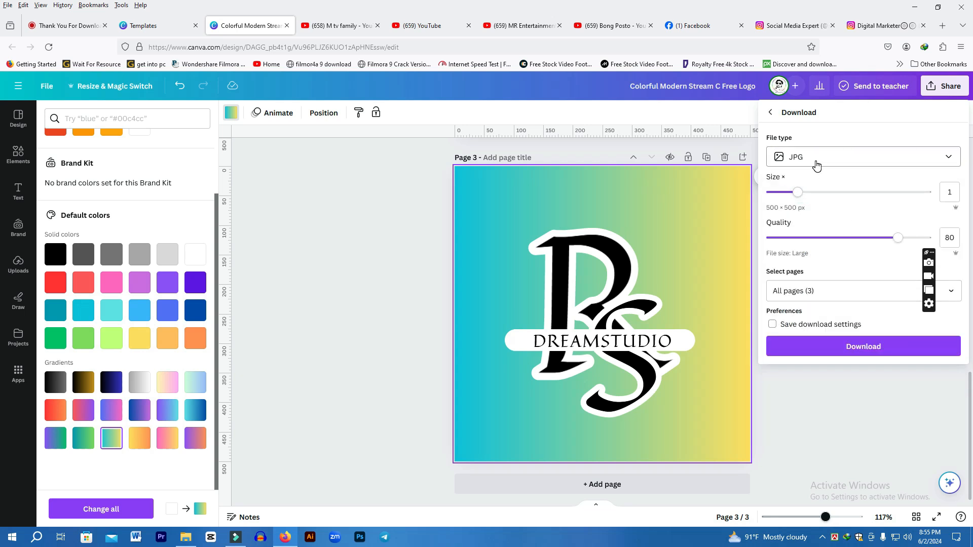
pyautogui.click(853, 354)
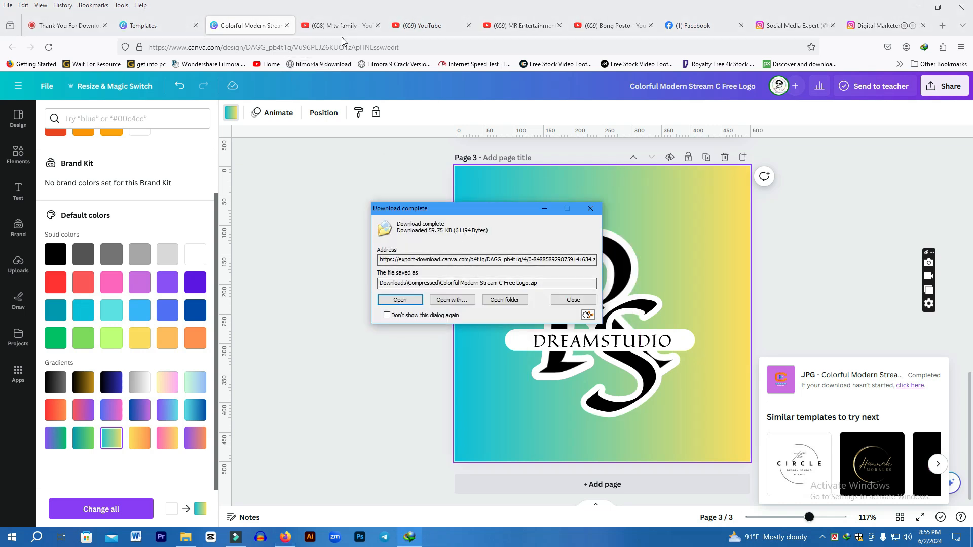
# Open the downloaded zip archive and preview each of the three JPG logo images
pyautogui.click(400, 299)
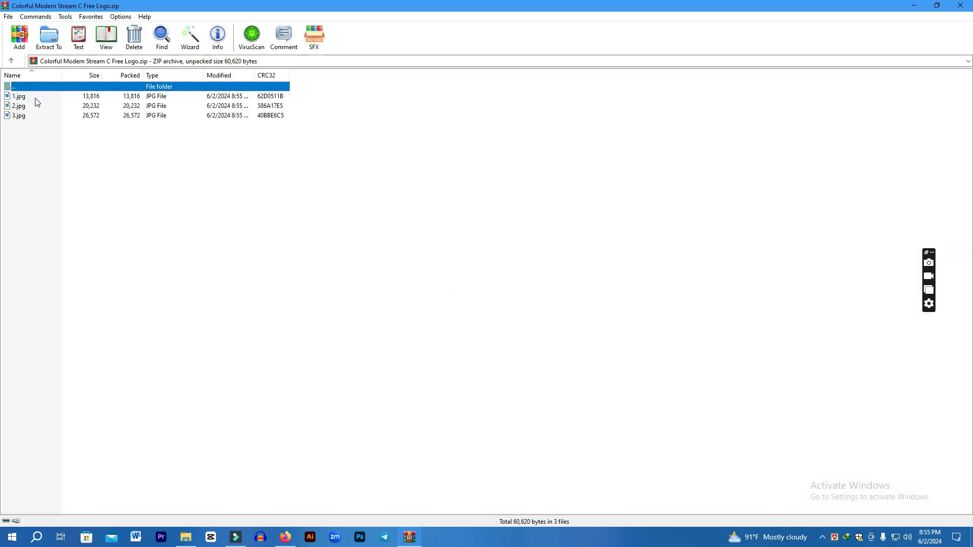
pyautogui.rightClick(37, 157)
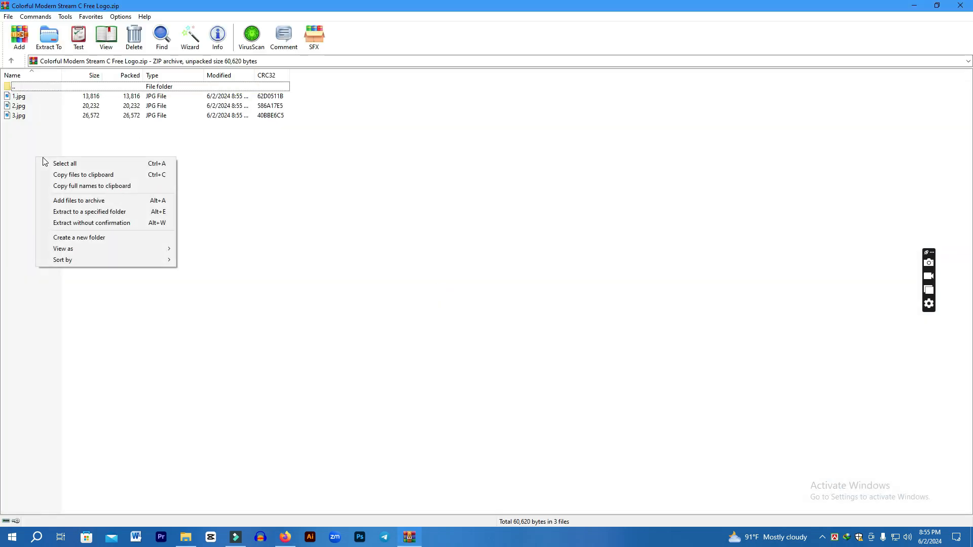
pyautogui.doubleClick(32, 97)
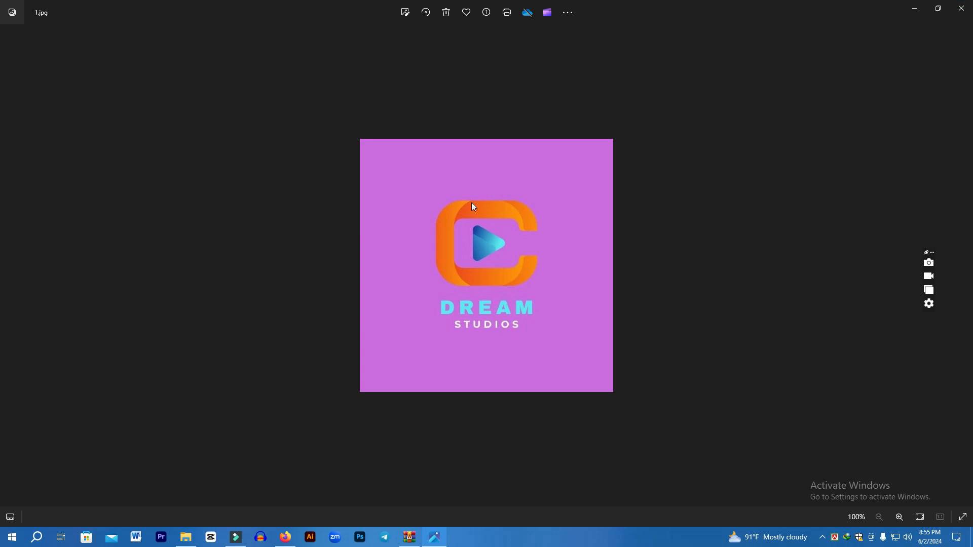
pyautogui.click(961, 8)
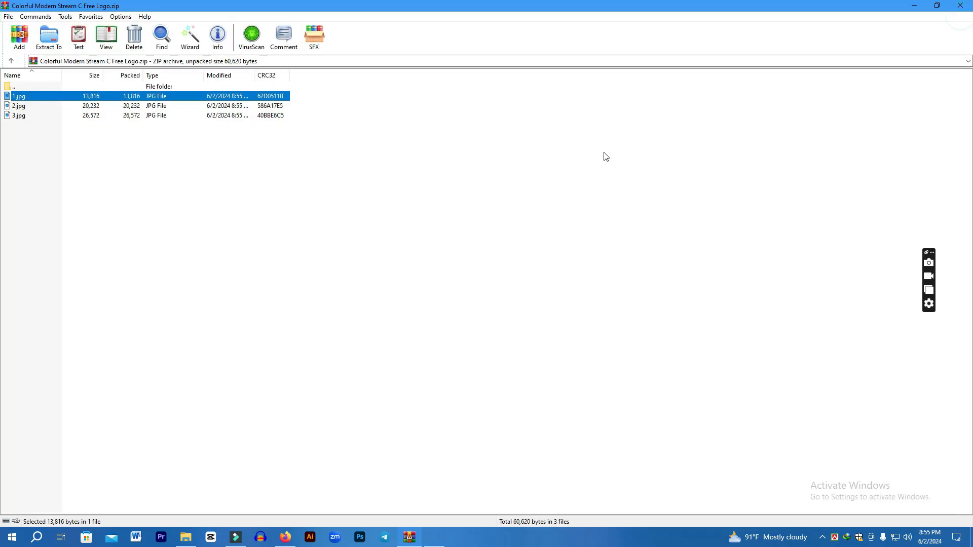
pyautogui.click(23, 107)
pyautogui.doubleClick(23, 108)
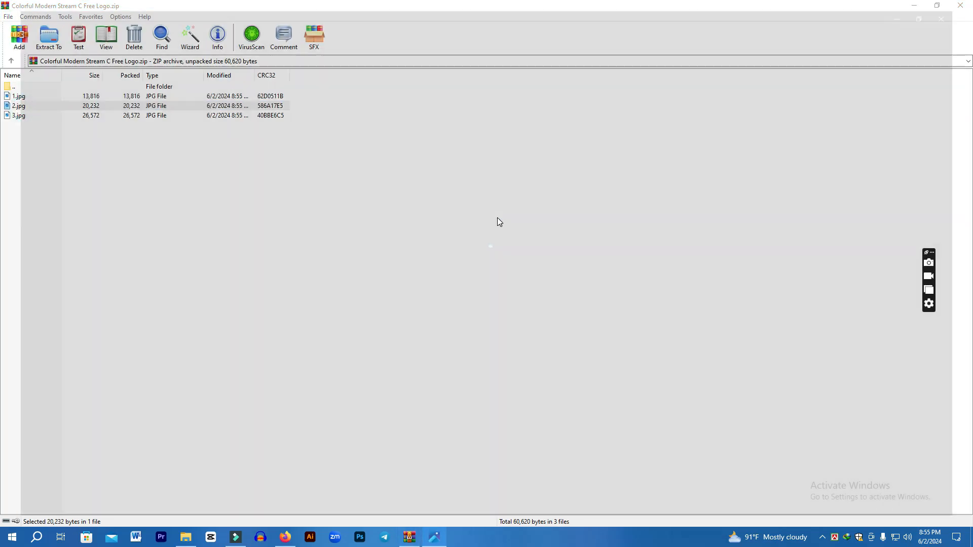
pyautogui.click(962, 8)
pyautogui.doubleClick(23, 116)
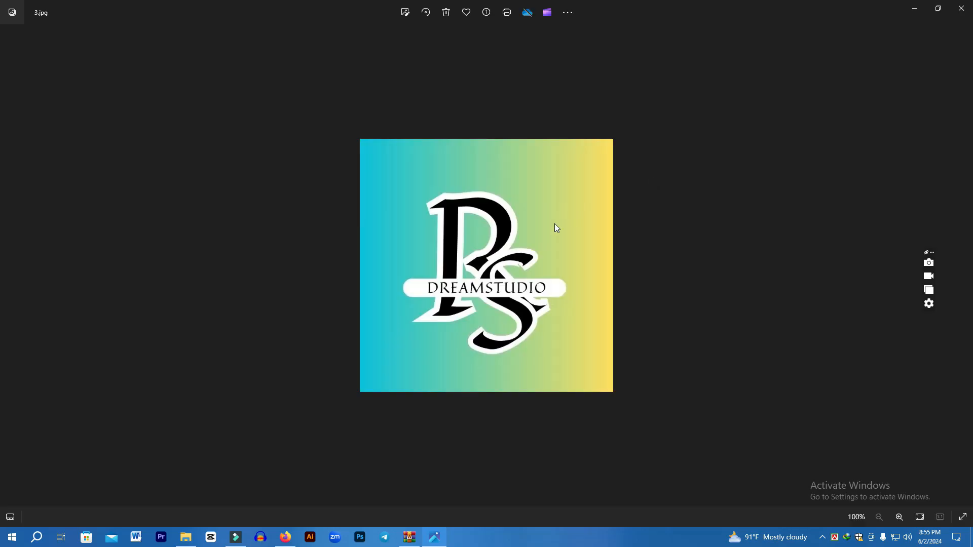
pyautogui.click(961, 7)
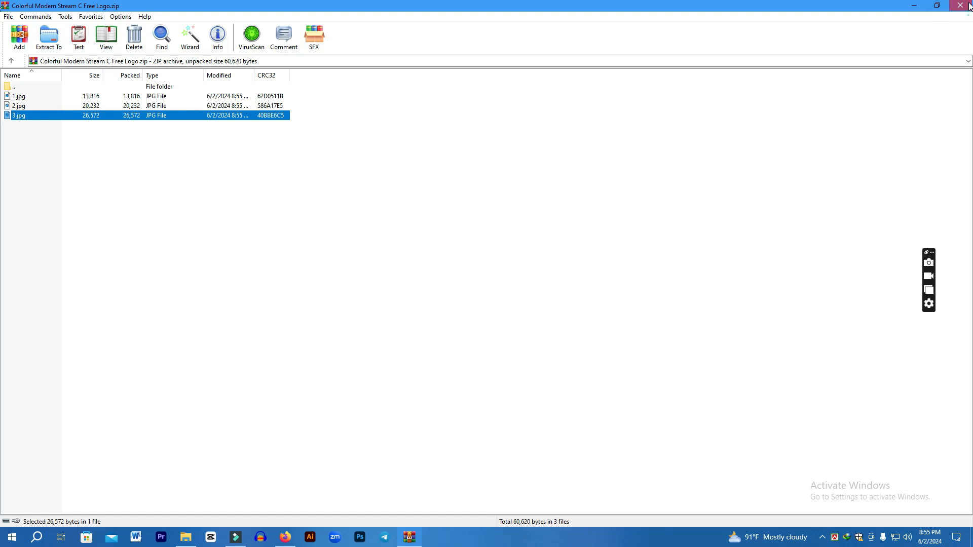
pyautogui.click(952, 7)
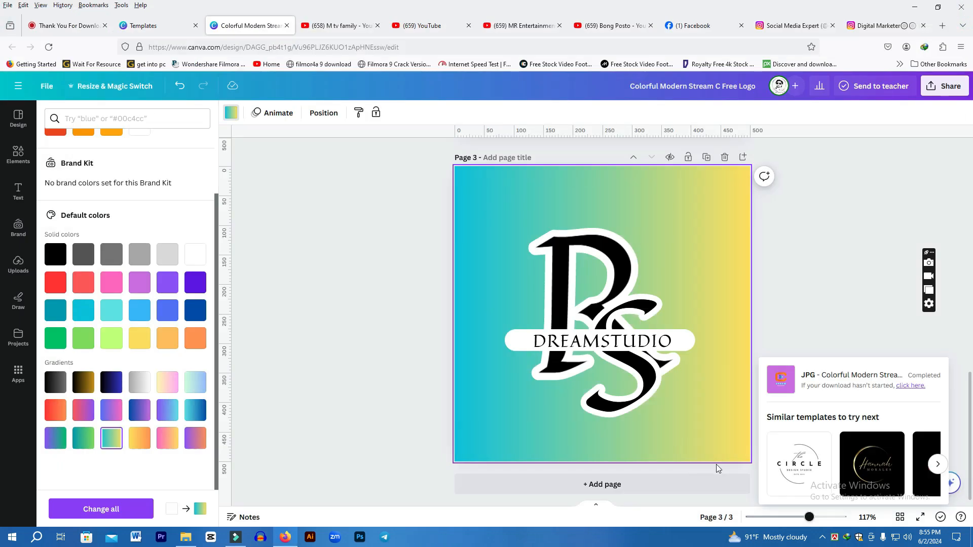
# Switch to the M tv family YouTube channel tab and browse its page
pyautogui.click(348, 32)
pyautogui.scroll(-2, 568, 321)
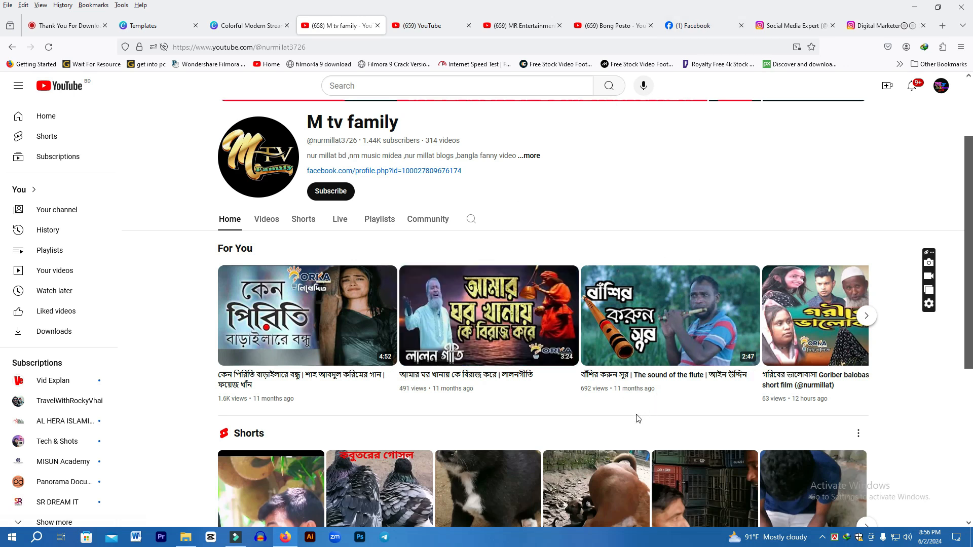
# Close the template preview on the templates page and clear the youtube logo search
pyautogui.click(152, 26)
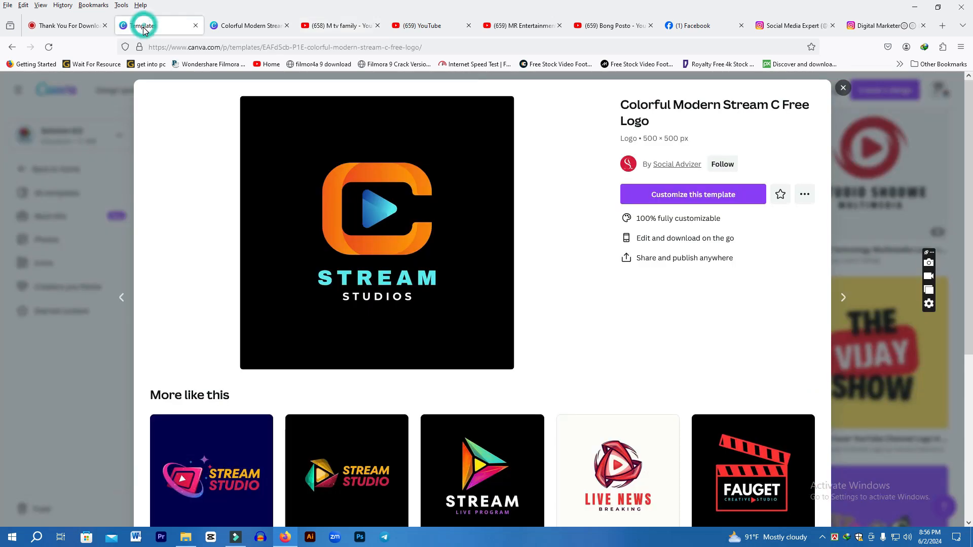
pyautogui.click(843, 89)
pyautogui.scroll(3, 325, 231)
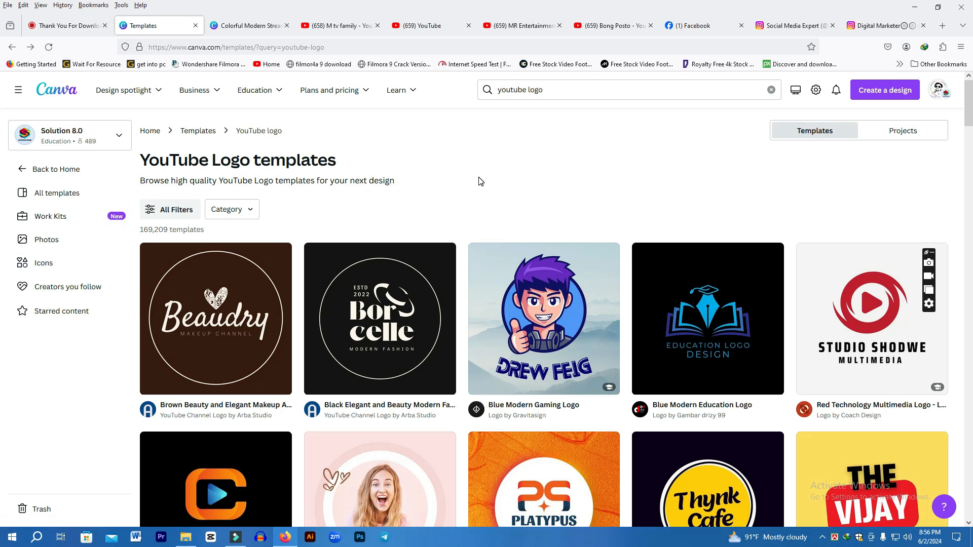
pyautogui.click(248, 30)
pyautogui.click(169, 30)
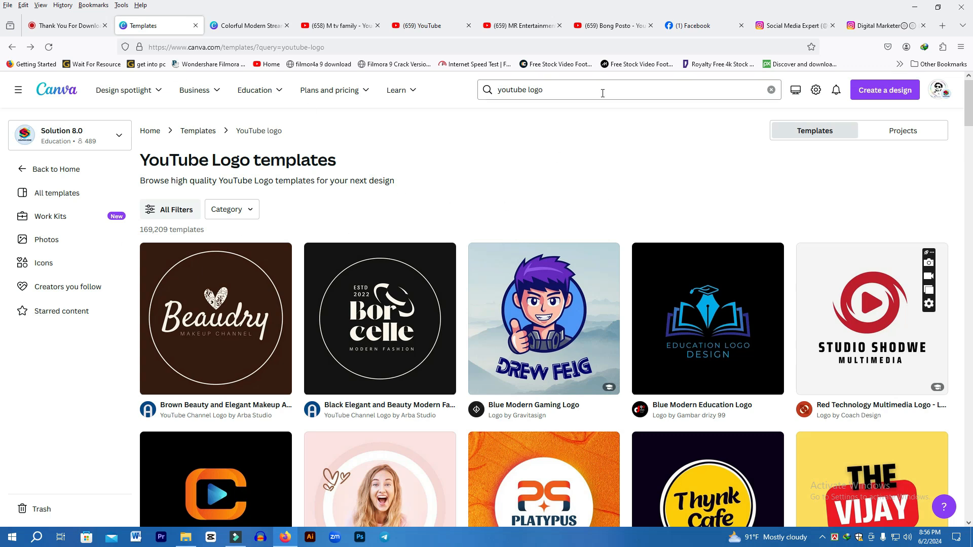
pyautogui.click(770, 91)
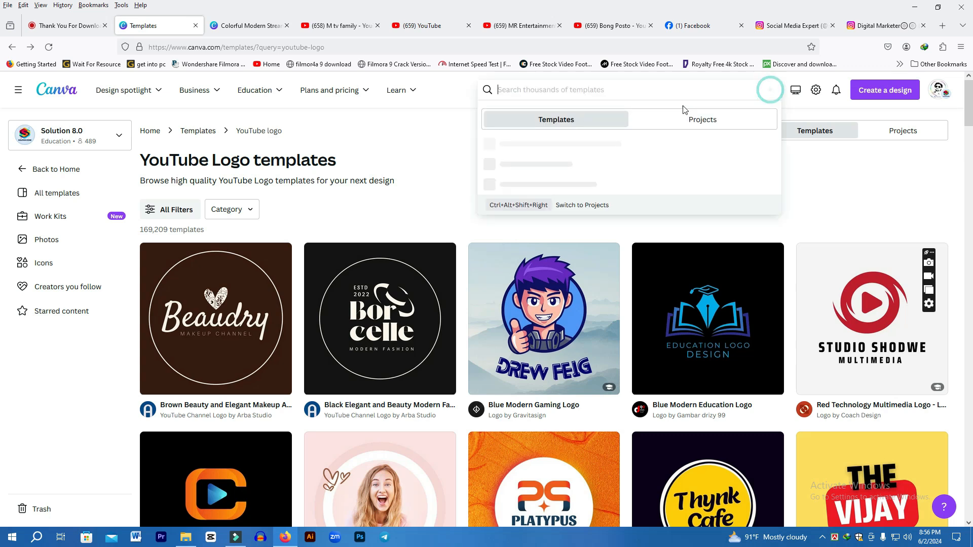
pyautogui.click(438, 139)
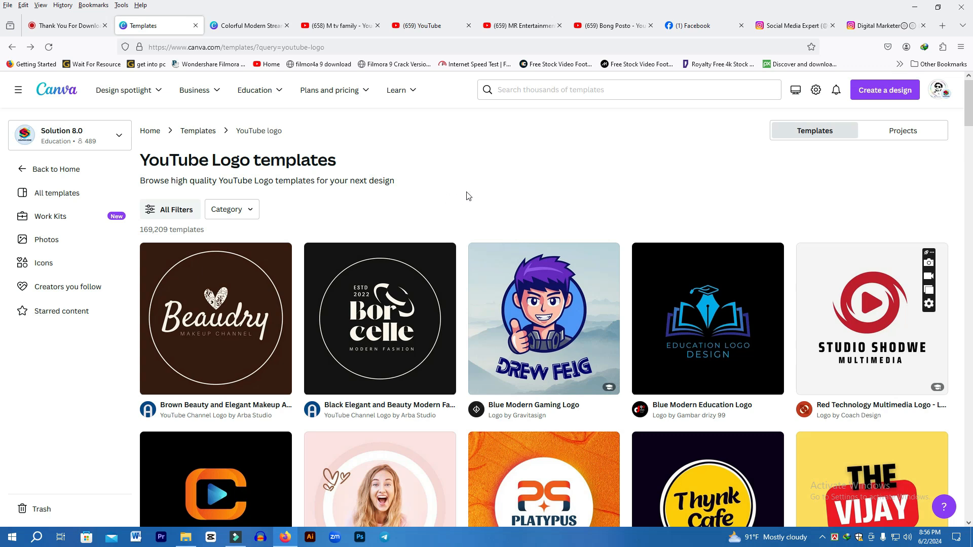
pyautogui.click(821, 538)
pyautogui.click(821, 517)
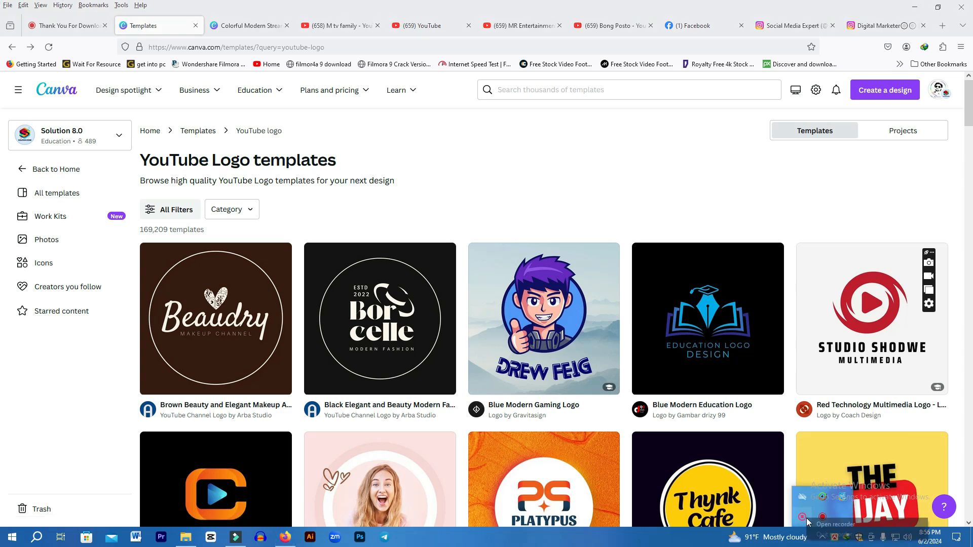